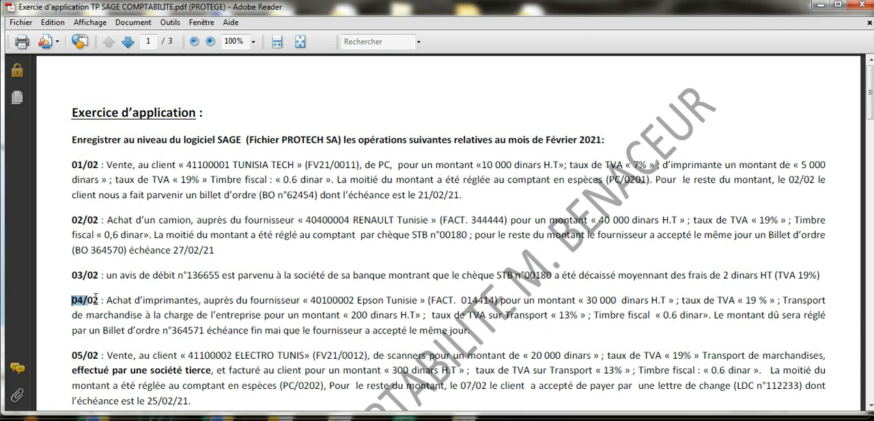
Step: Review the 04/02 printer purchase in the exercise PDF, including transport charges, fiscal stamp and payment by promissory note
drag(71, 355, 97, 356)
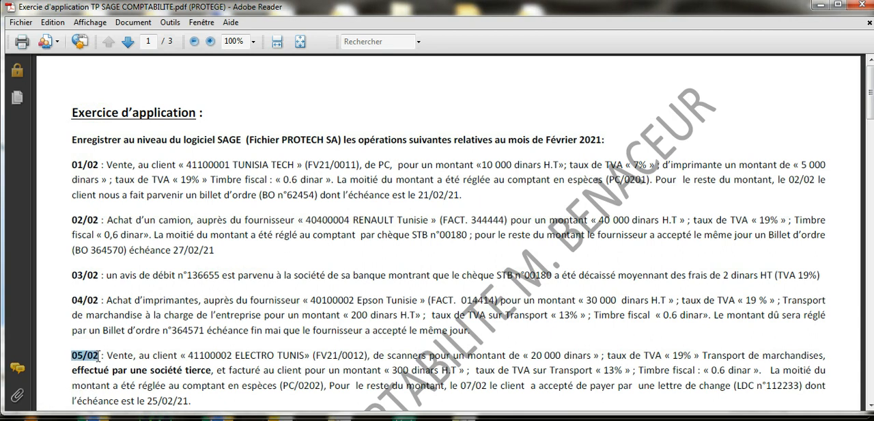
click(128, 331)
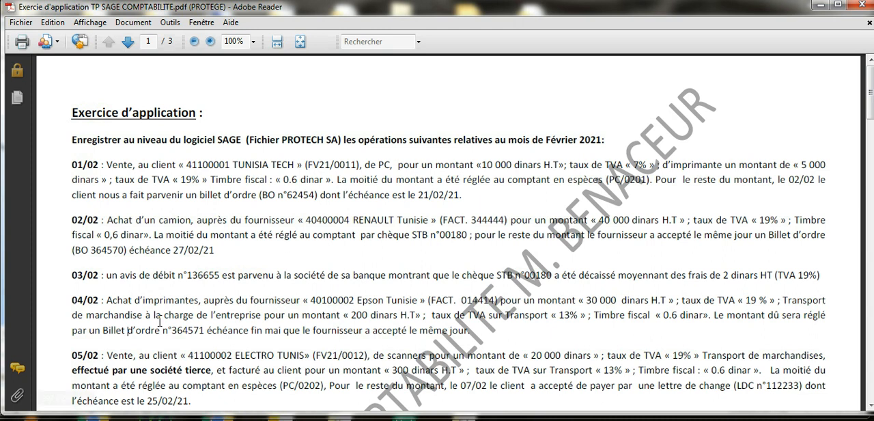
drag(154, 314, 256, 313)
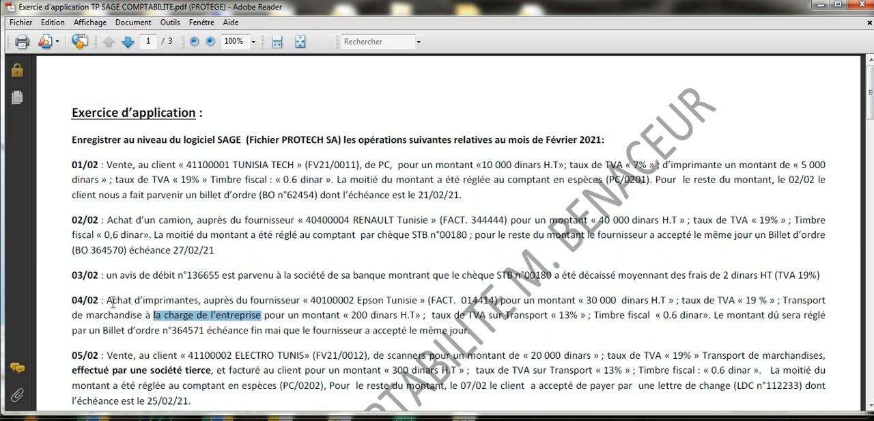
drag(107, 300, 710, 310)
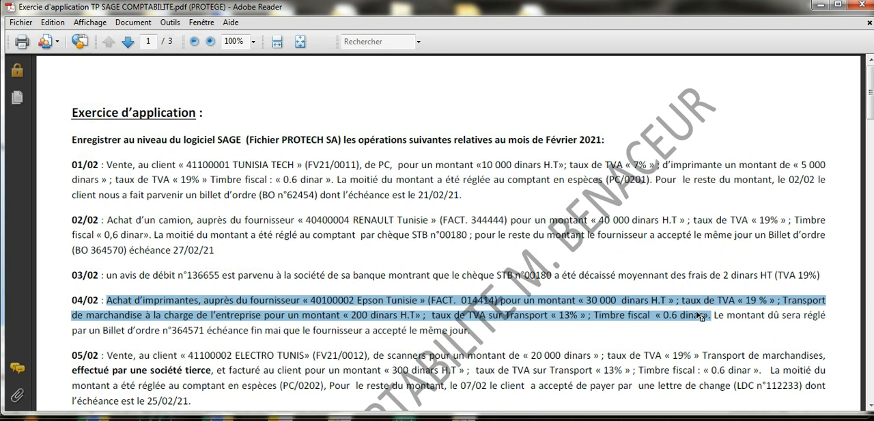
drag(716, 319, 466, 330)
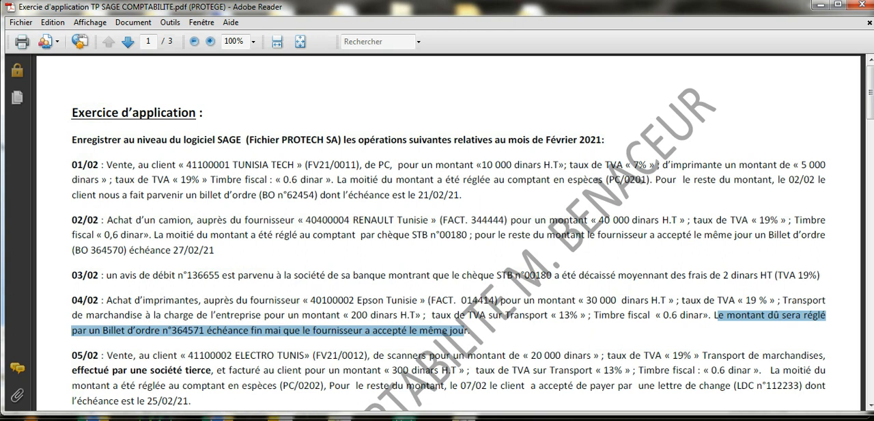
Step: Switch to Sage 100 Comptabilité and open a maximized Ajout d'une pièce window for entering a new document
click(258, 416)
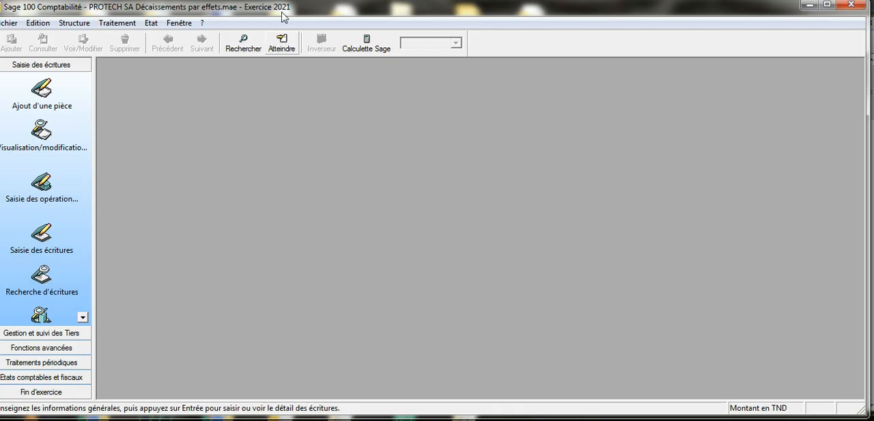
click(117, 23)
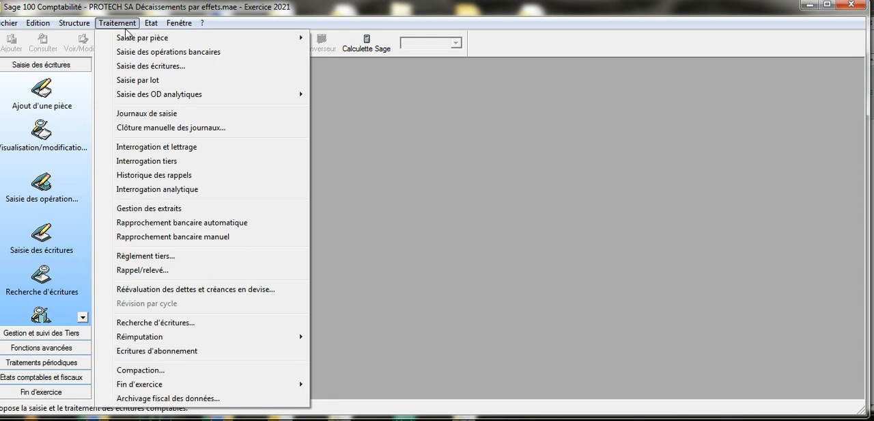
mouse_move(129, 39)
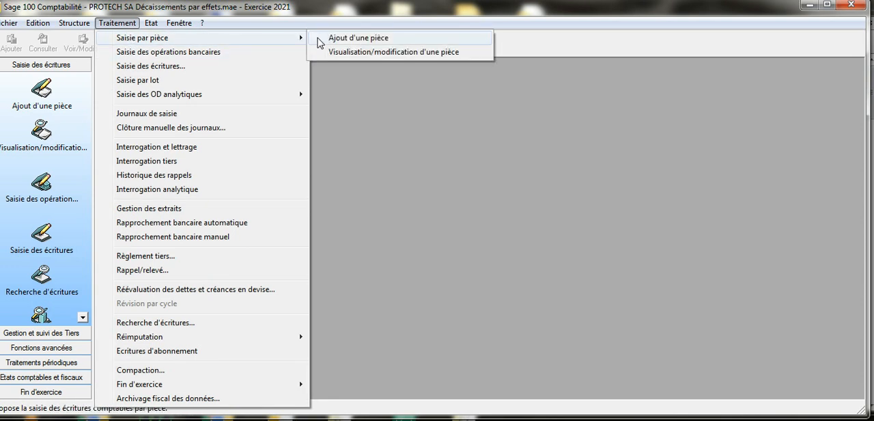
click(340, 38)
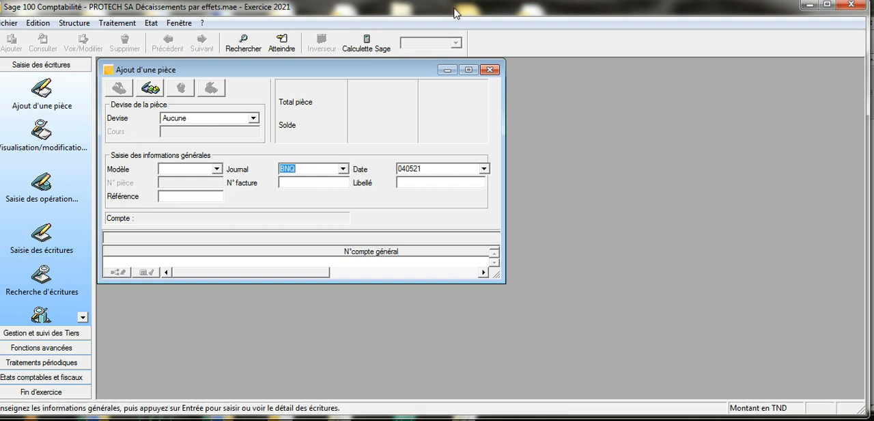
click(470, 71)
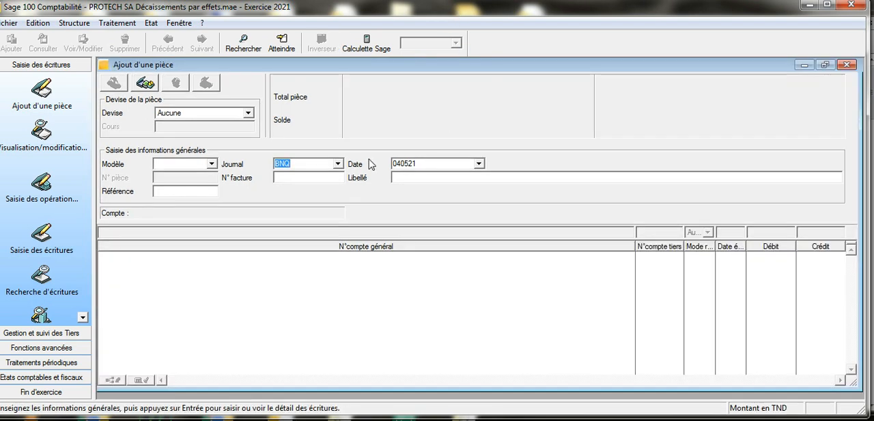
Step: Set the document's journal to ACT and its date to 040221
key(BackSpace)
click(337, 163)
click(340, 164)
key(Tab)
text(0)
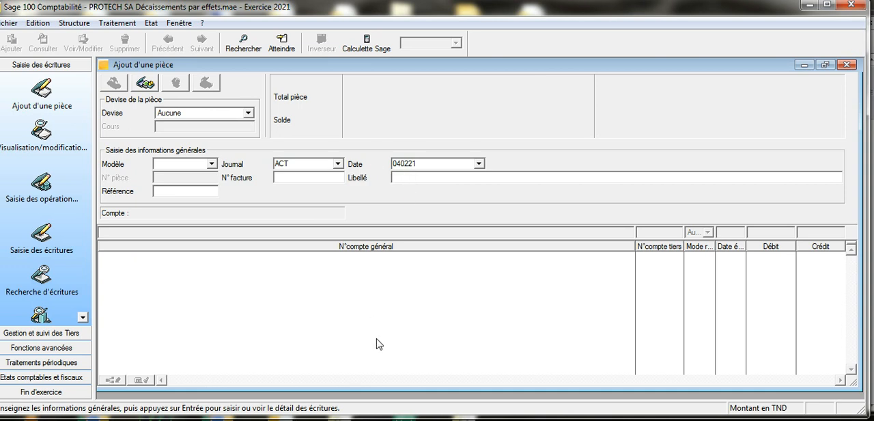
Step: Copy the supplier name Epson Tunisie from the 04/02 operation in the PDF into the document's Libellé in Sage
click(361, 418)
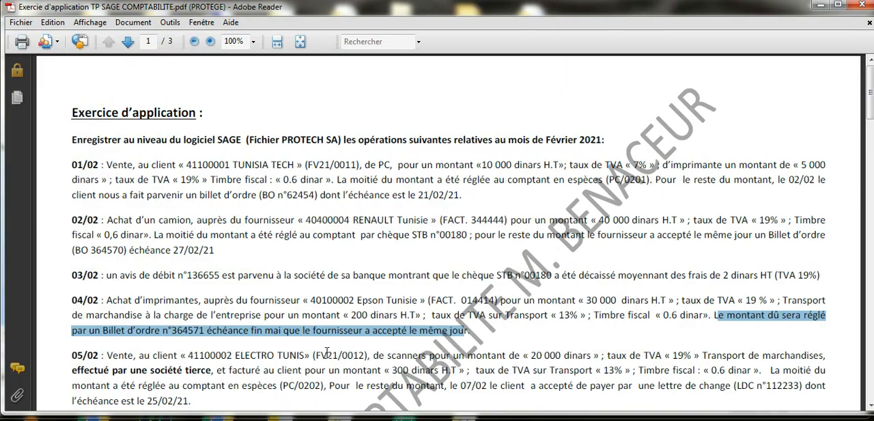
drag(356, 299, 417, 300)
right_click(413, 303)
click(431, 307)
mouse_move(295, 418)
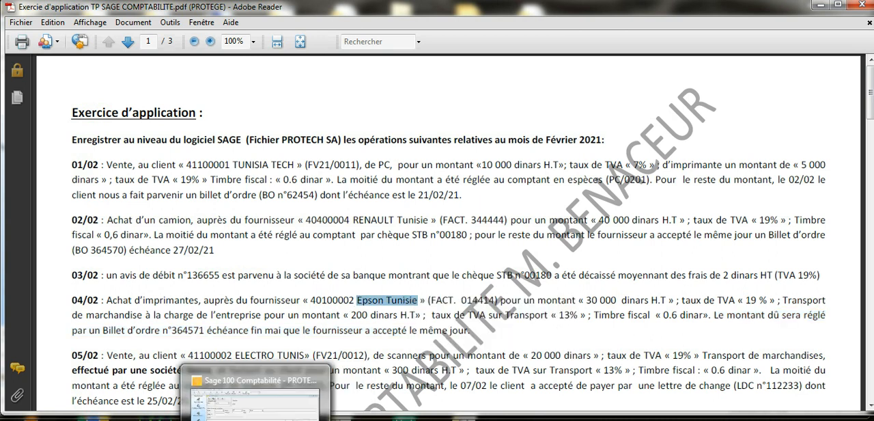
click(249, 418)
right_click(418, 177)
click(445, 235)
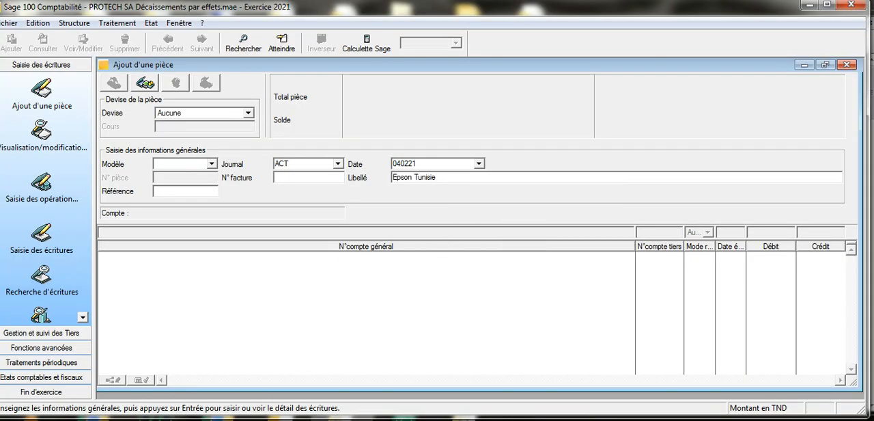
Step: Append a comma and the invoice reference FACT. 014414, copied from the exercise PDF, to the Libellé in Sage
text(,)
click(294, 403)
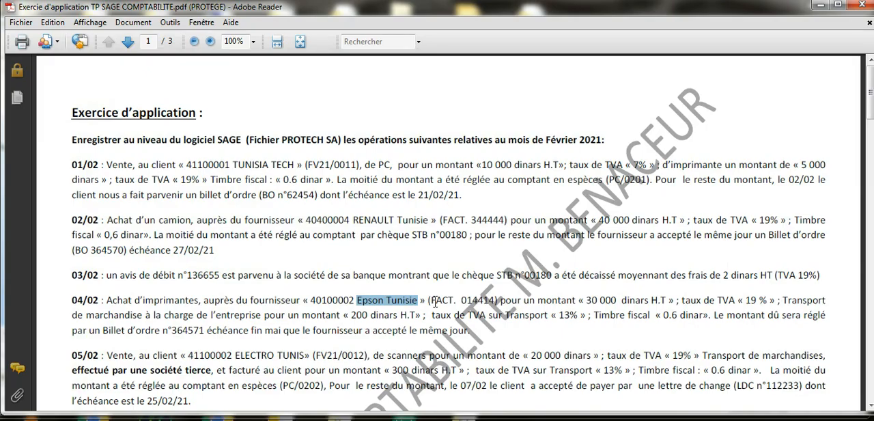
drag(430, 301, 496, 302)
right_click(482, 302)
click(508, 310)
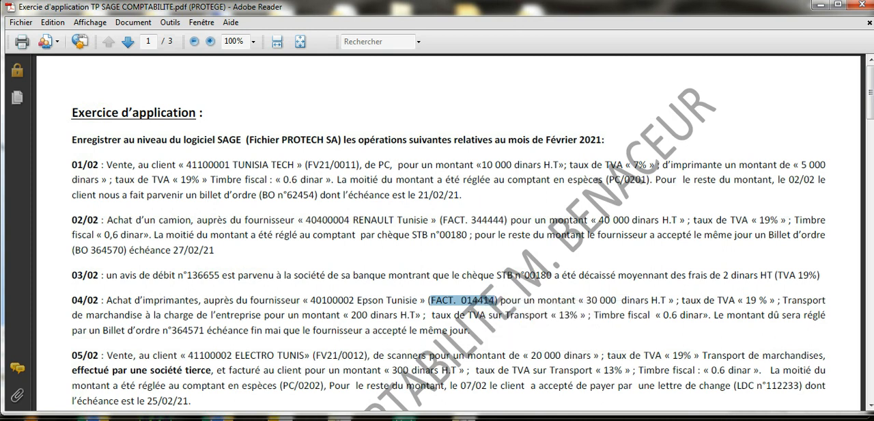
key(alt+Tab)
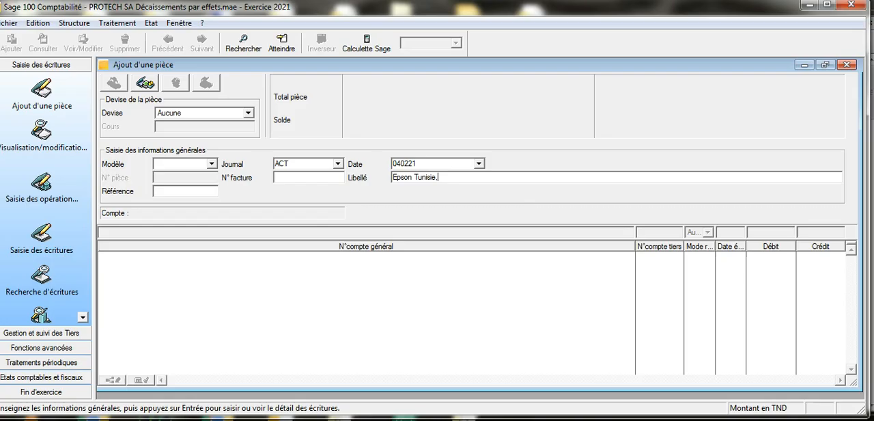
right_click(477, 181)
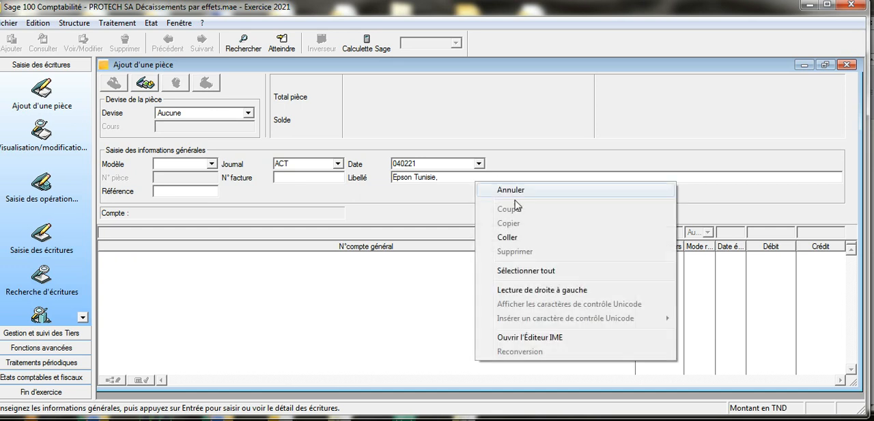
click(518, 237)
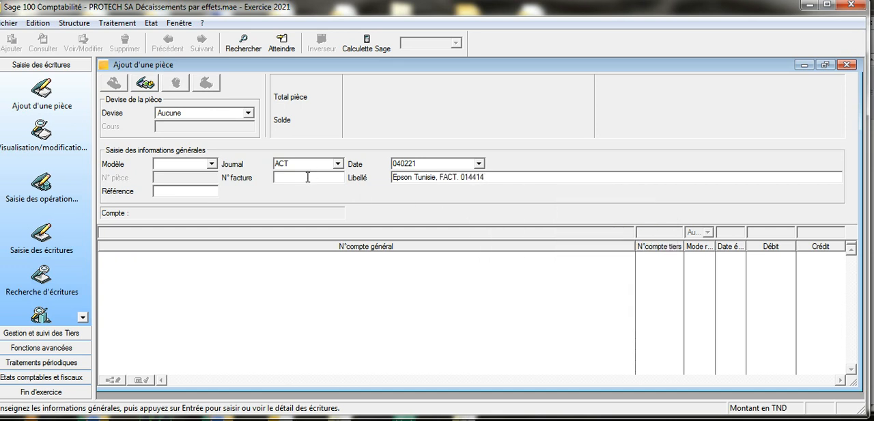
Step: Fill in the N° facture with FACT. 014414 and validate the document's general information
right_click(308, 177)
click(357, 232)
key(Return)
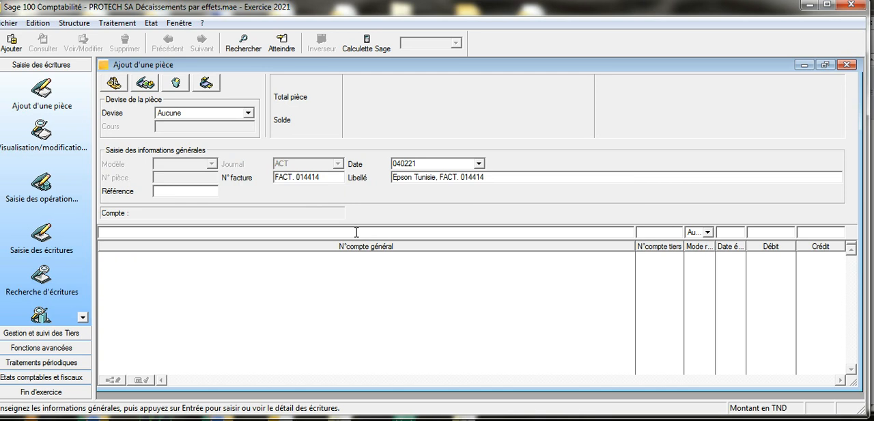
Step: Add a line debiting account 60720000, Achats de marchandises Imprimantes, with 30000
text(607)
key(Tab)
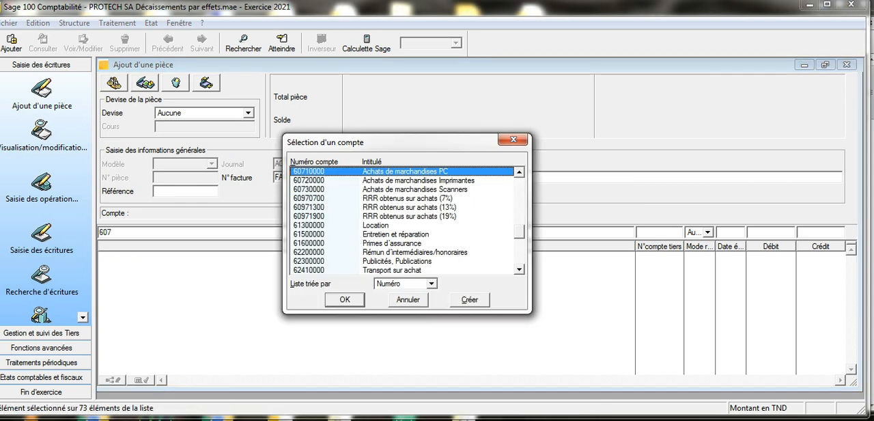
key(alt+Tab)
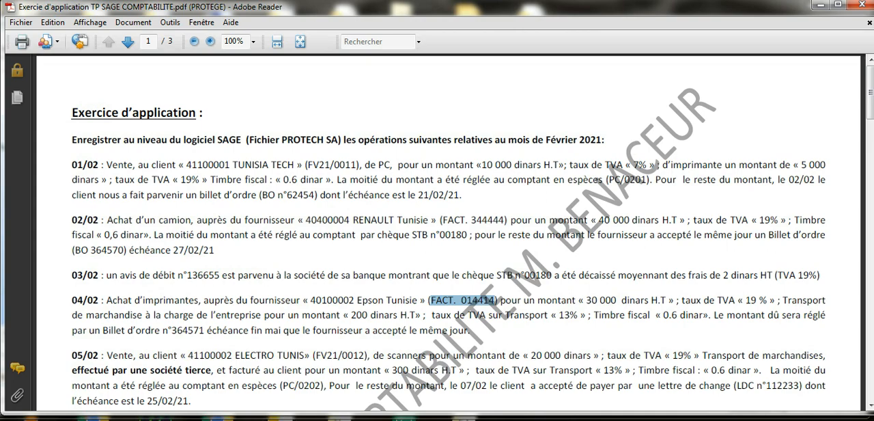
mouse_move(255, 419)
click(254, 396)
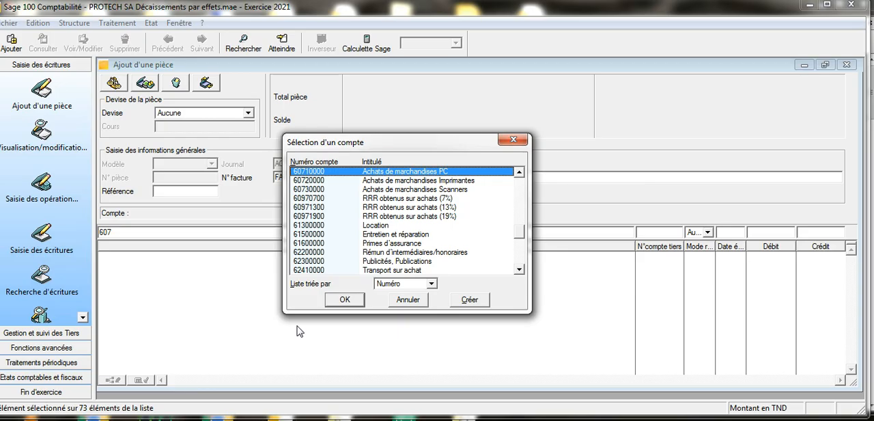
click(429, 181)
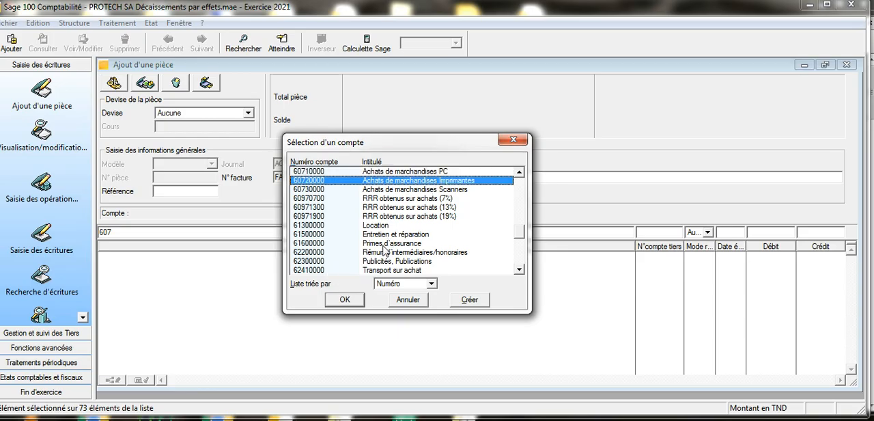
click(345, 299)
text(30000)
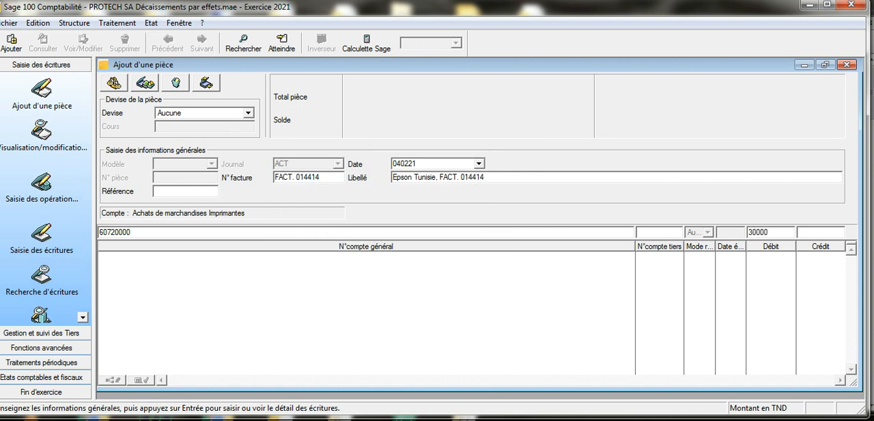
key(Return)
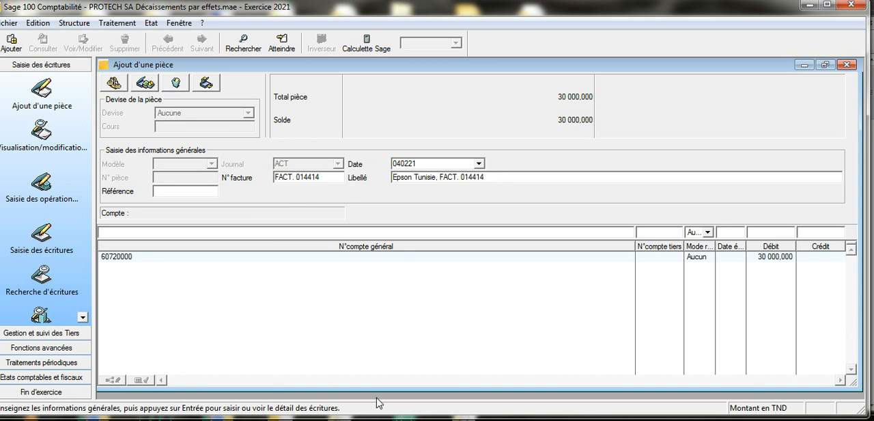
Step: Consult the 04/02 operation in the exercise PDF, return to Sage and dismiss the antivirus notification
click(273, 403)
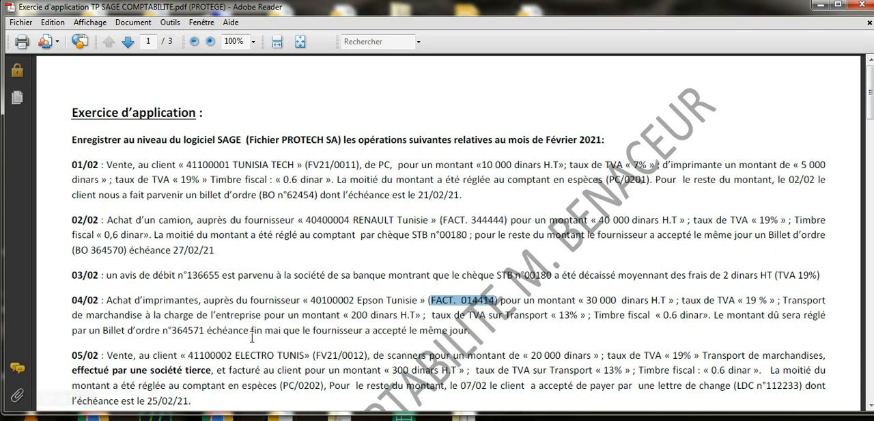
click(295, 418)
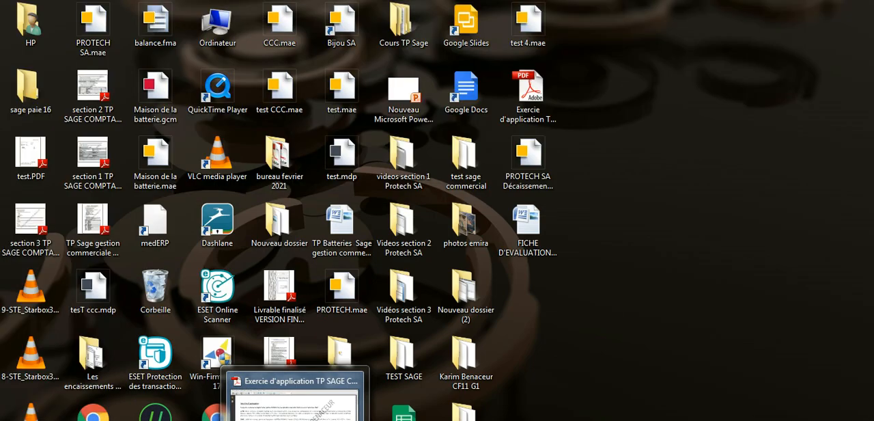
click(254, 419)
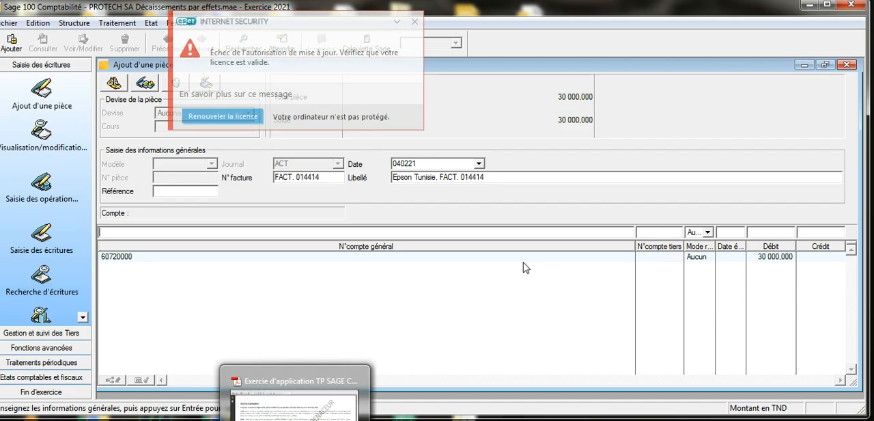
click(416, 23)
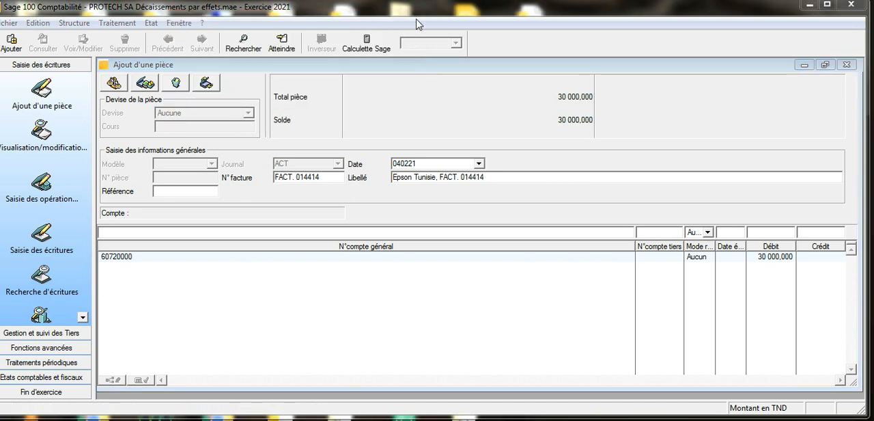
Step: Add a line debiting account 62410000, Transport sur achat, with 200, clearing the proposed credit amount
click(218, 232)
text(62)
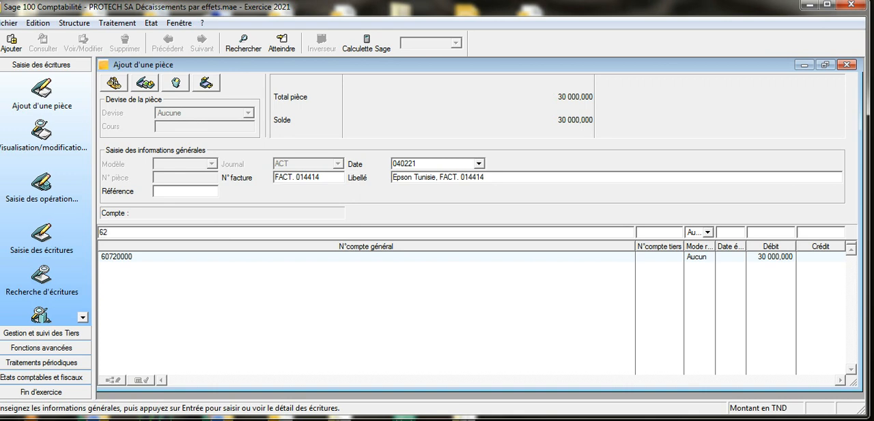
text(41)
key(Tab)
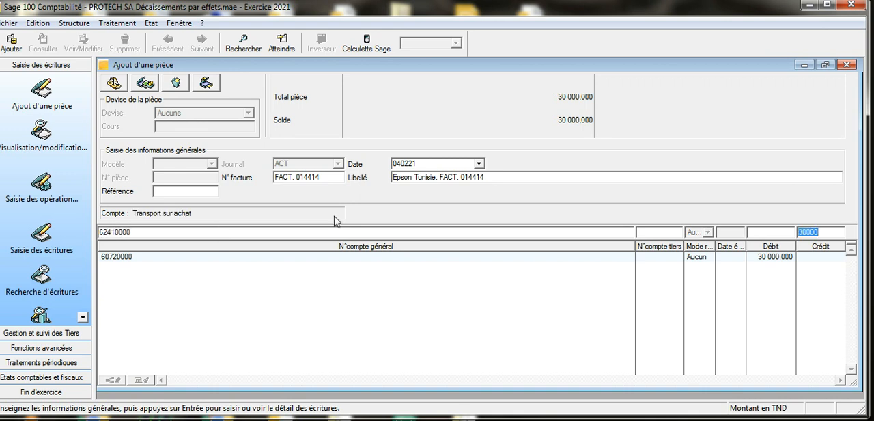
key(Delete)
click(777, 237)
text(200)
key(Return)
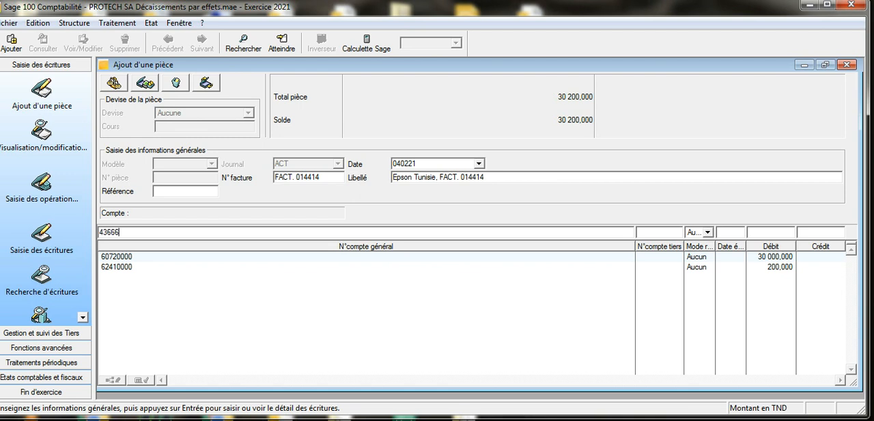
Step: Add a line debiting account 43666190, TVA déductible / B et S à 19%, with the proposed 5700
text(43666)
key(Return)
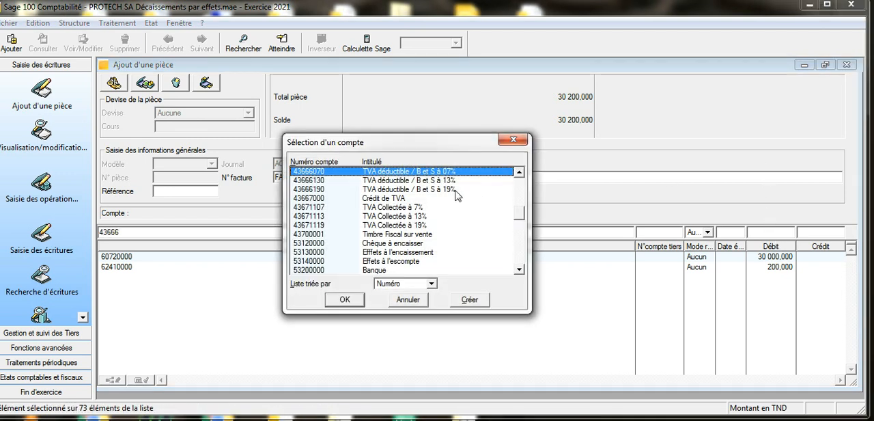
click(458, 190)
click(344, 299)
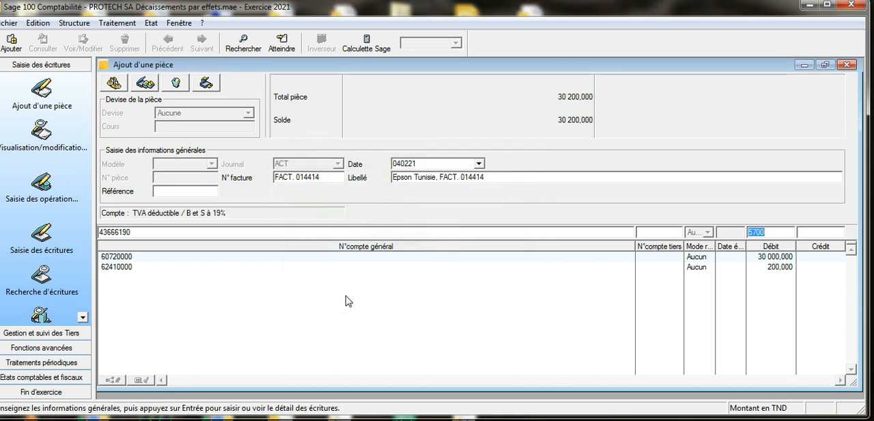
key(Return)
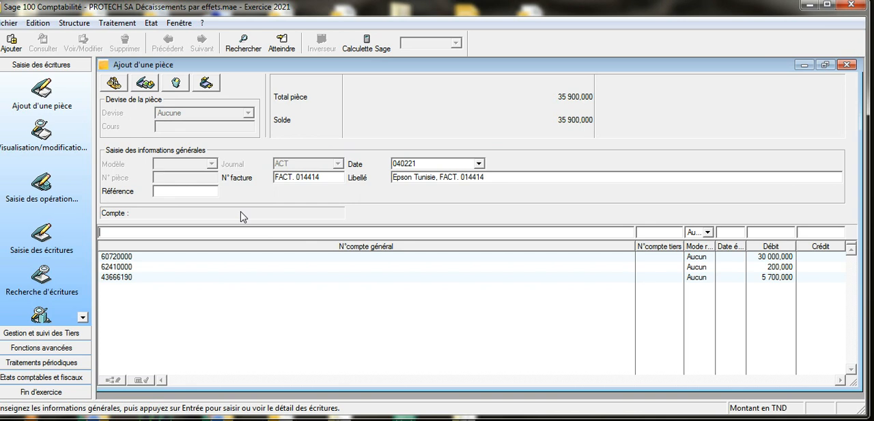
Step: Add a line debiting account 43666130, TVA déductible / B et S à 13%, with the proposed 26
text(43666130)
key(Return)
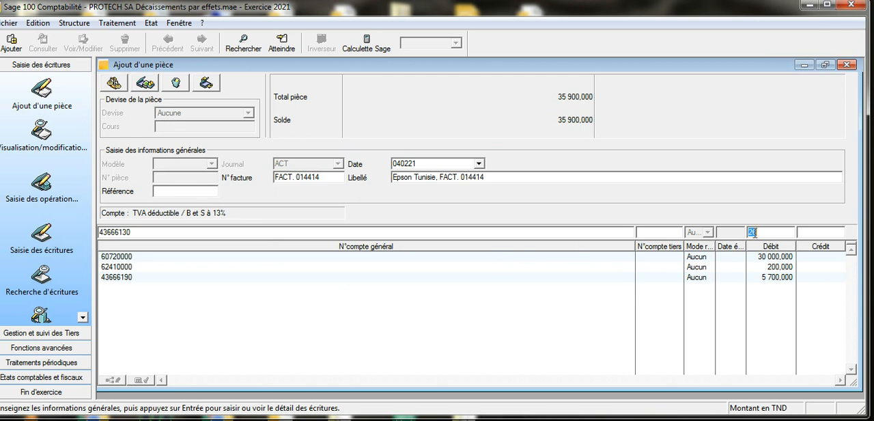
key(Return)
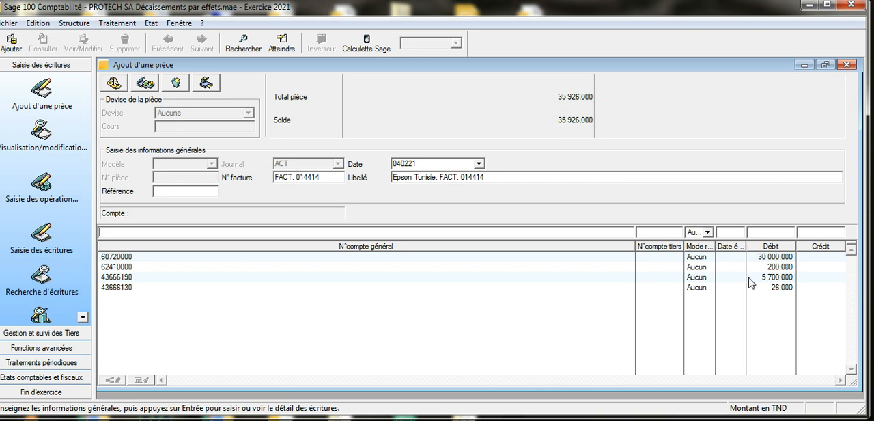
Step: Add a line debiting the fiscal stamp account 66540001 with 0,600
text(66540001)
key(Return)
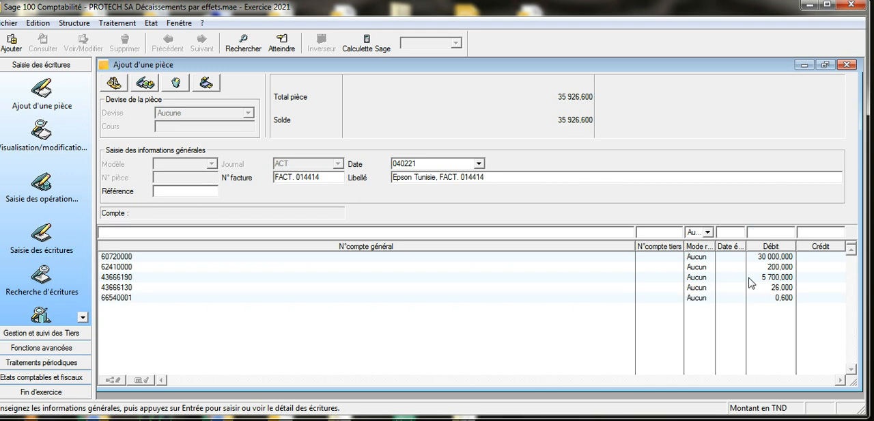
Step: Credit supplier 40100002, EPSON TUNISIE, with 35926,6 by Effet due 310521, and save the balanced document
double_click(653, 234)
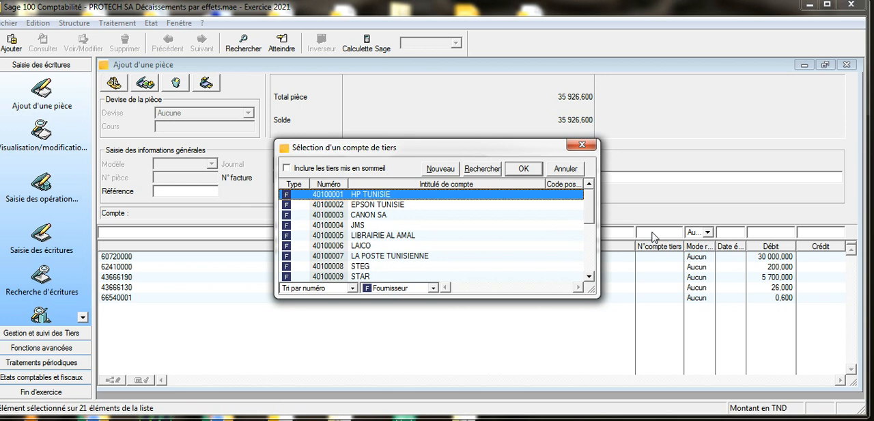
click(543, 204)
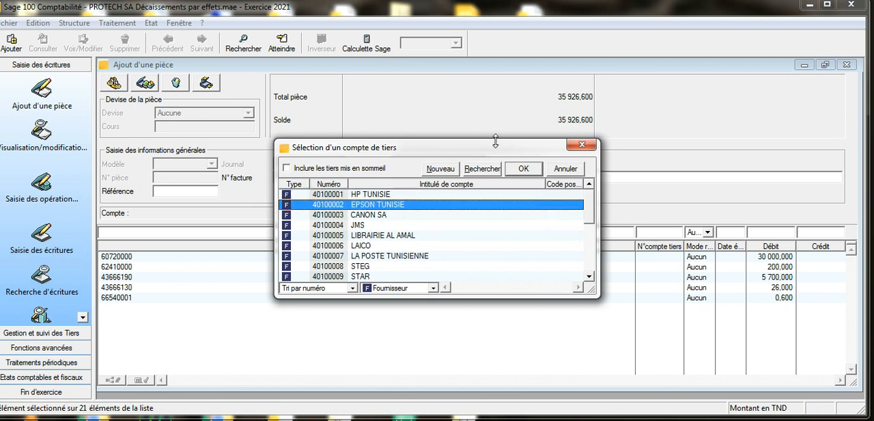
click(523, 168)
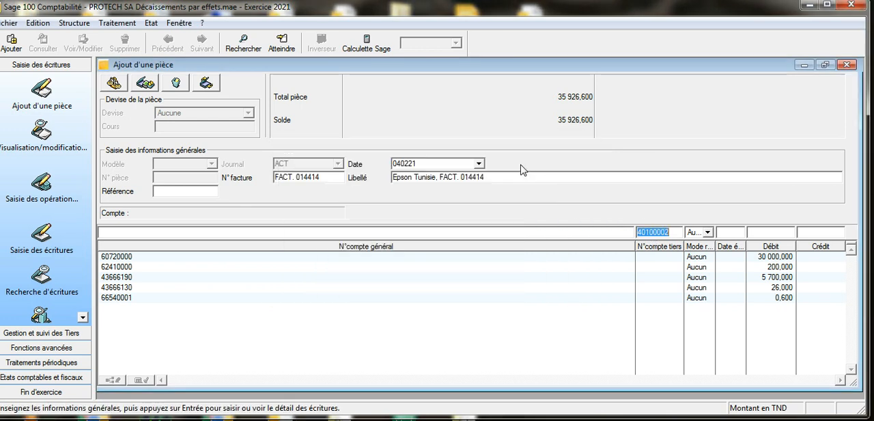
key(Tab)
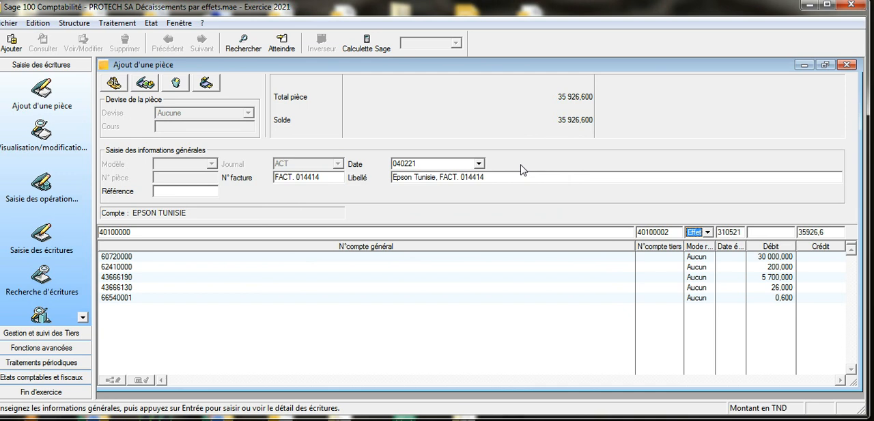
key(Return)
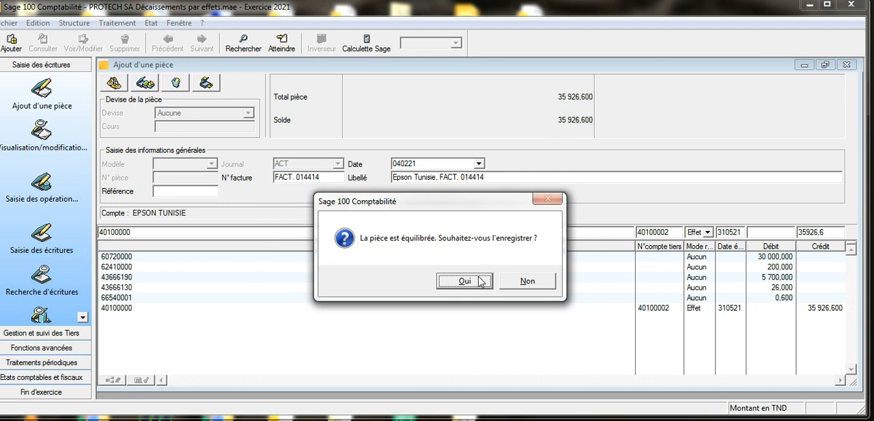
click(481, 281)
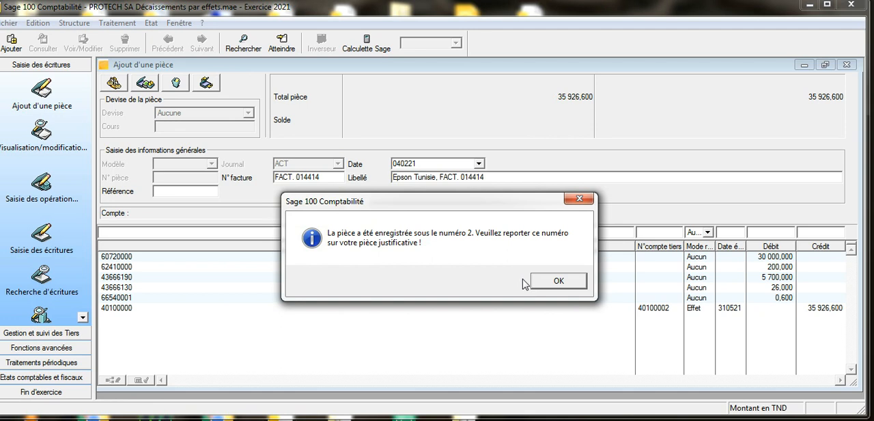
click(542, 281)
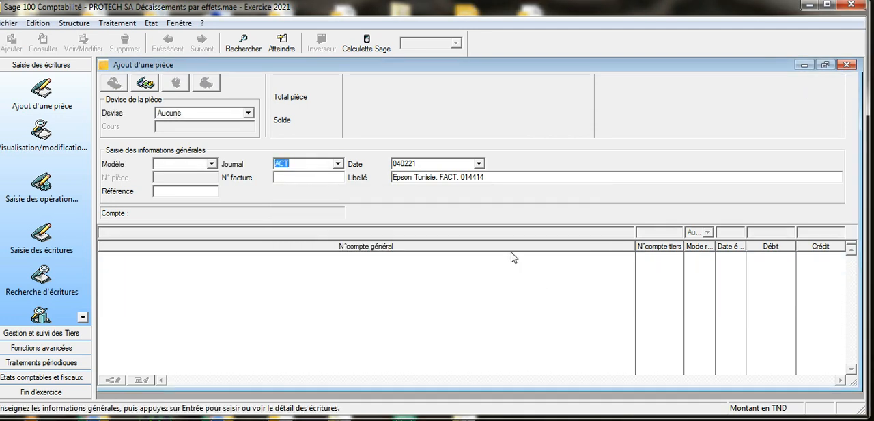
Step: Switch the new document's journal to OPD, Journal "Opérations diverses"
key(BackSpace)
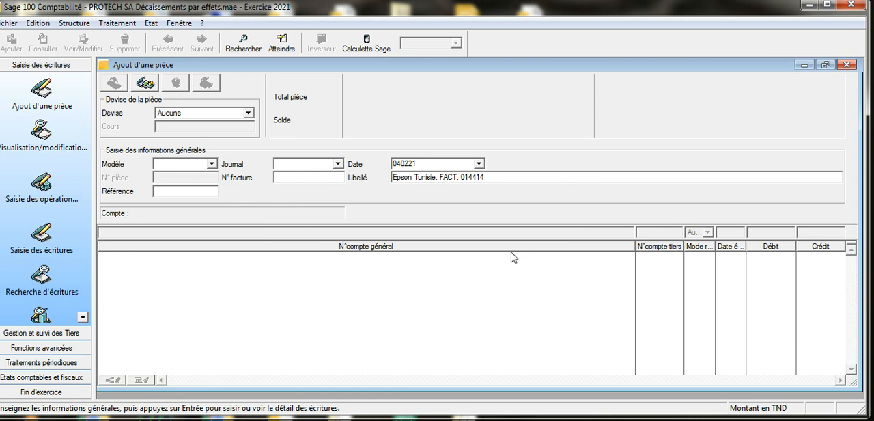
click(337, 164)
click(338, 164)
key(BackSpace)
click(337, 164)
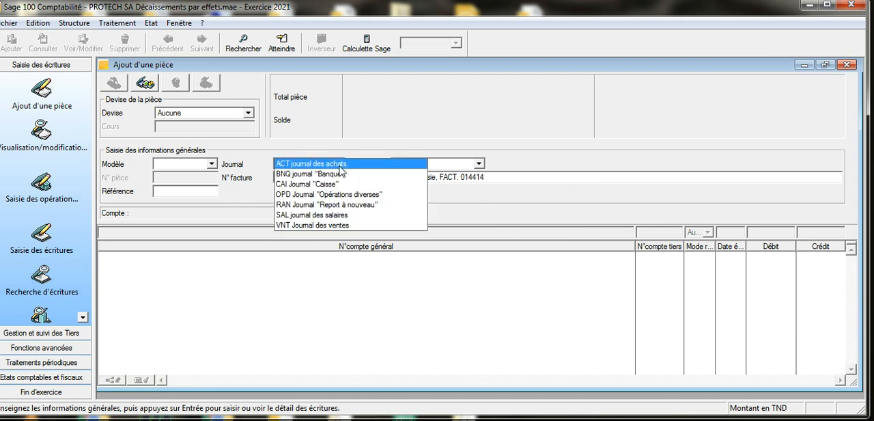
click(344, 196)
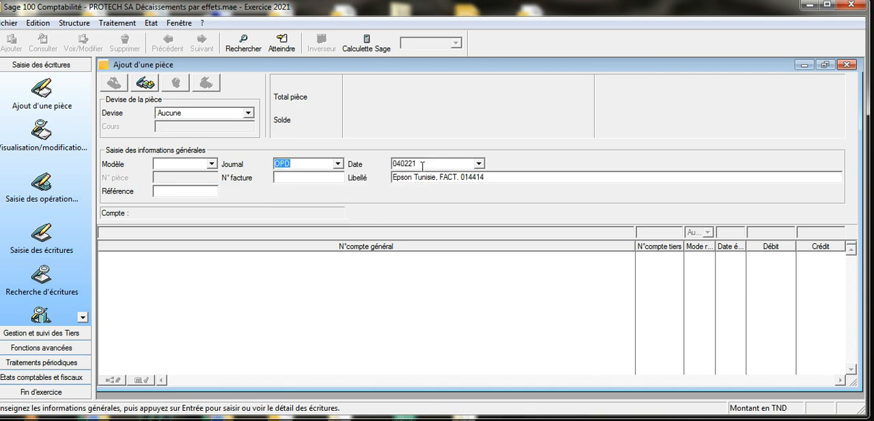
Step: Change the Libellé to "Epson Tunisie, Accept/BO" and paste FACT. 014414 as the N° facture
click(421, 165)
drag(439, 177, 488, 178)
key(ctrl+c)
text(Accep)
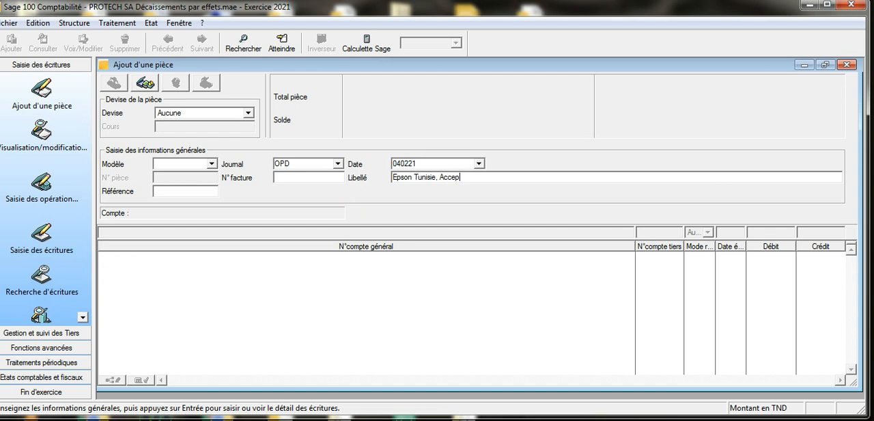
text(t)
right_click(285, 176)
click(312, 230)
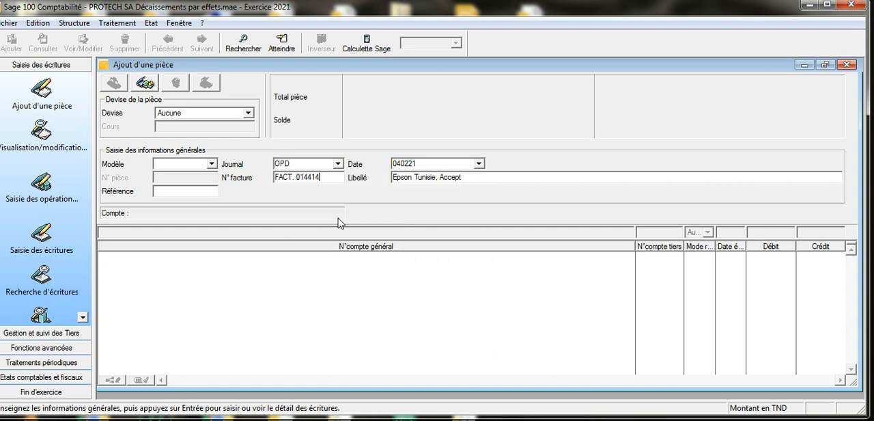
click(474, 178)
text(/BO)
Step: Copy the billet d'ordre number 364571 from the 04/02 operation in the exercise PDF and return to Sage
click(295, 419)
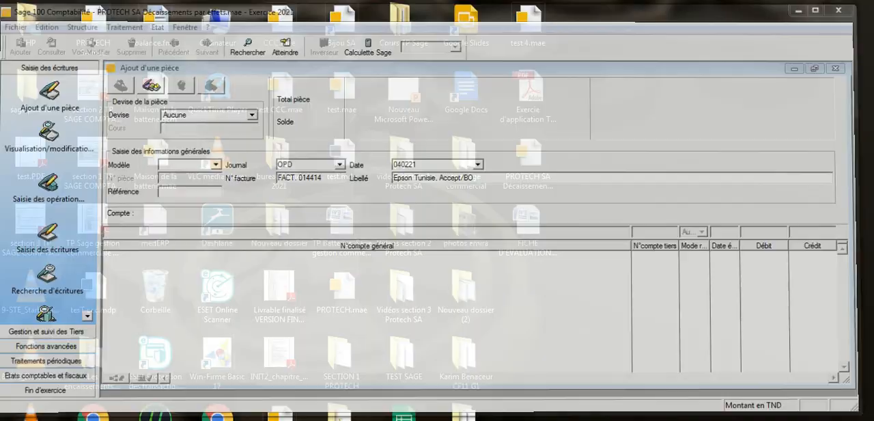
click(295, 418)
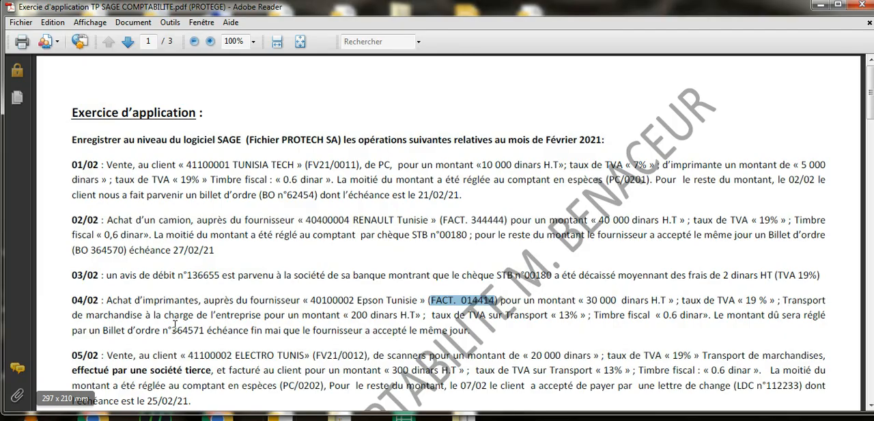
drag(172, 329, 205, 331)
right_click(199, 332)
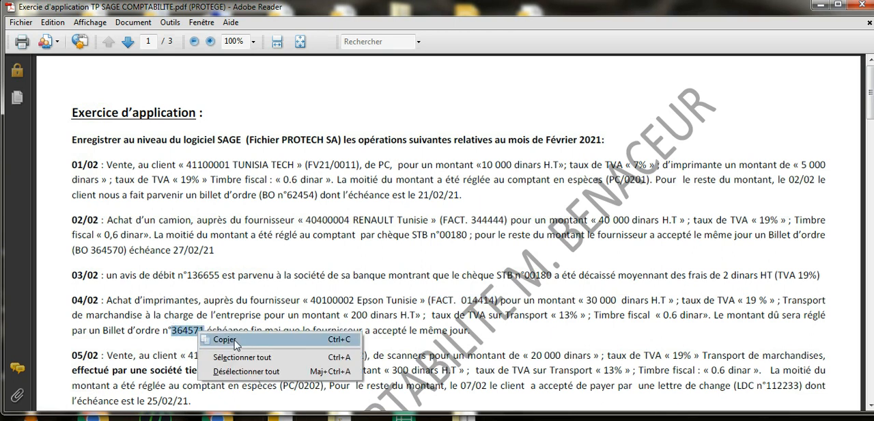
click(234, 340)
mouse_move(295, 418)
click(250, 418)
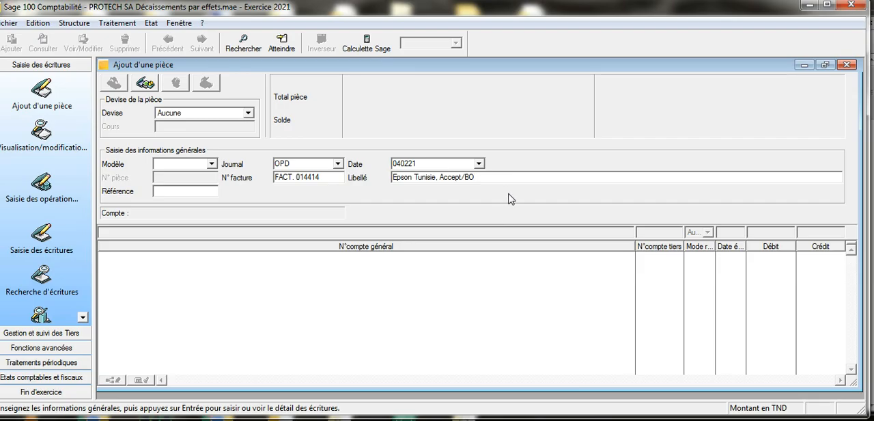
Step: Complete the Libellé as "Epson Tunisie, Accept/BO 364571" and validate the general information
right_click(486, 176)
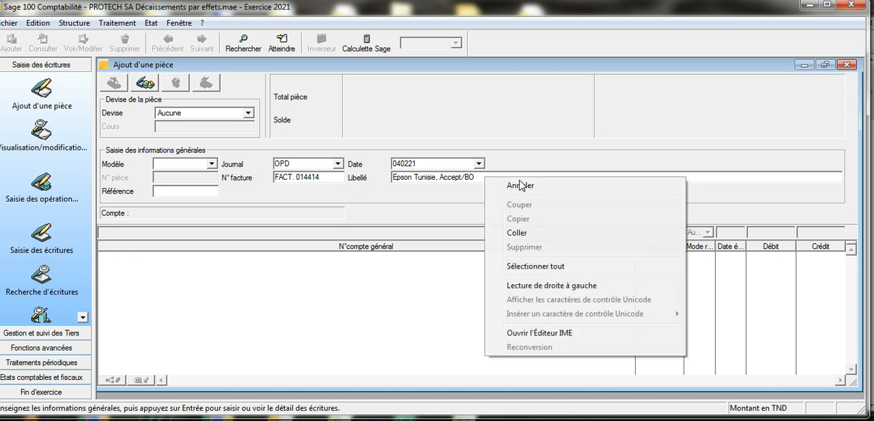
click(520, 231)
click(476, 177)
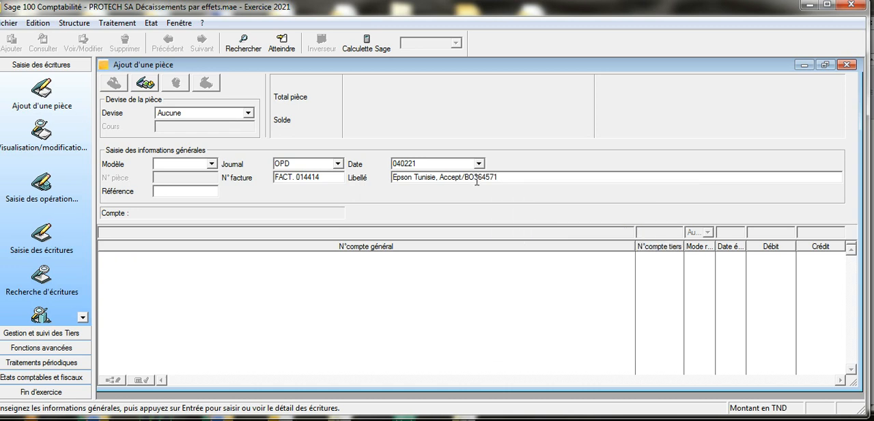
click(521, 179)
key(Return)
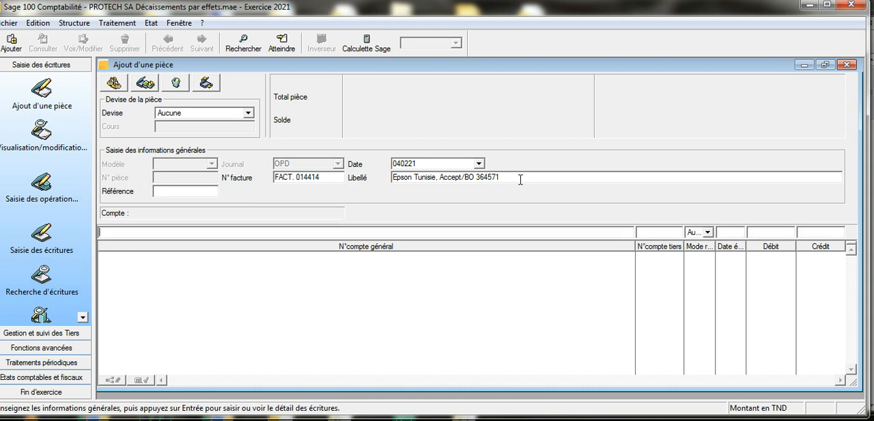
Step: Start an entry line for third-party account 40100002, EPSON TUNISIE, accepting its collective account, Effet payment and 310521 due date
click(642, 235)
key(Return)
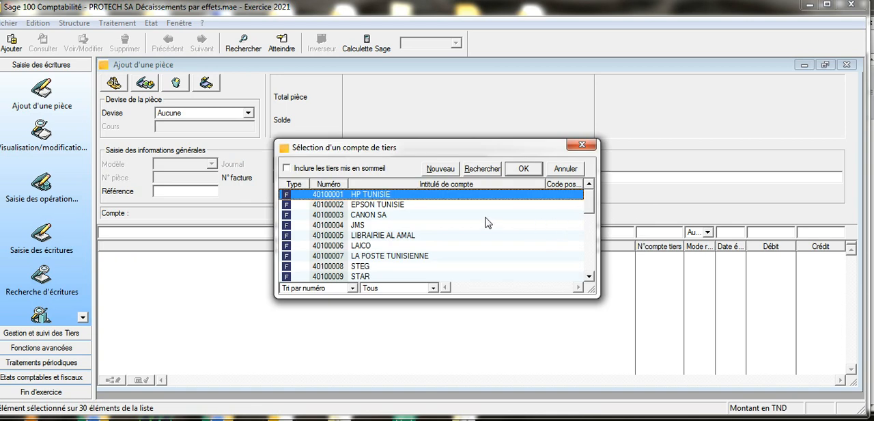
click(421, 205)
click(523, 168)
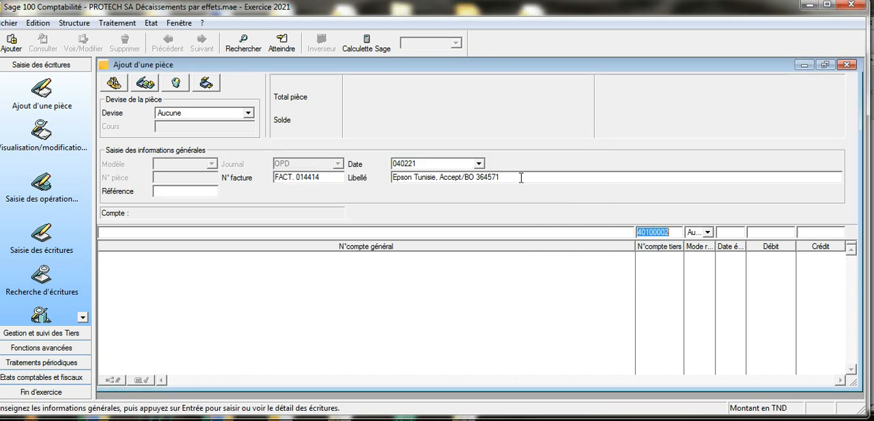
key(Return)
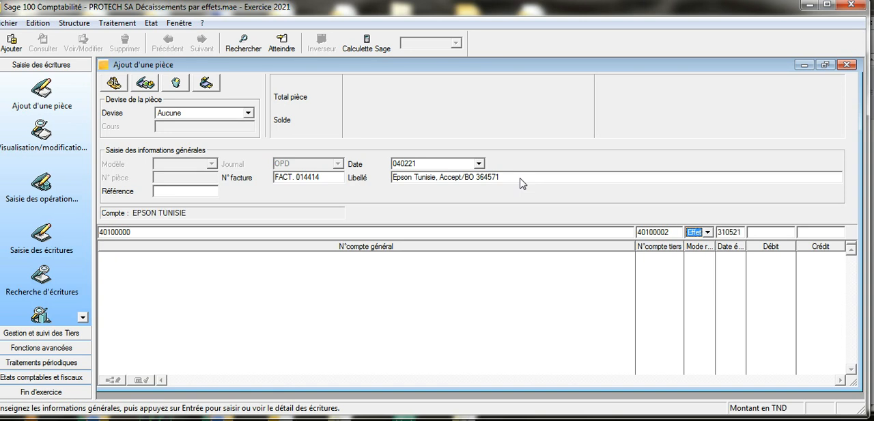
Step: Consult the Epson Tunisie lines in the February 2021 purchase journal for the supplier credit amount, and minimize the journal
click(116, 23)
mouse_move(135, 93)
click(137, 112)
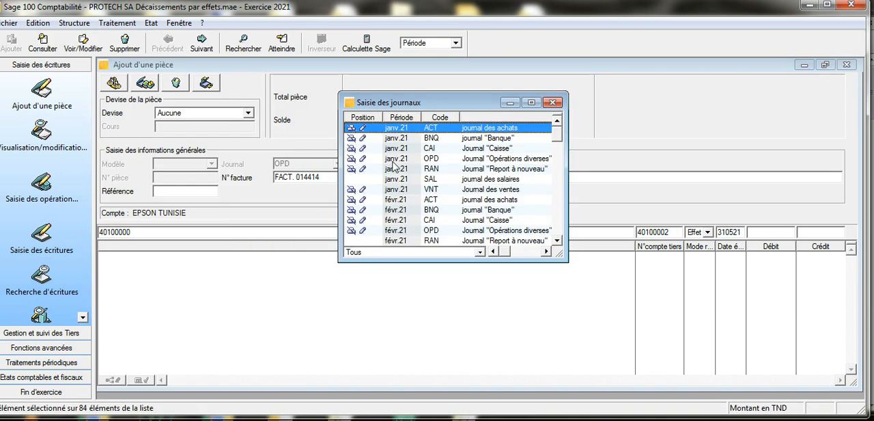
click(433, 198)
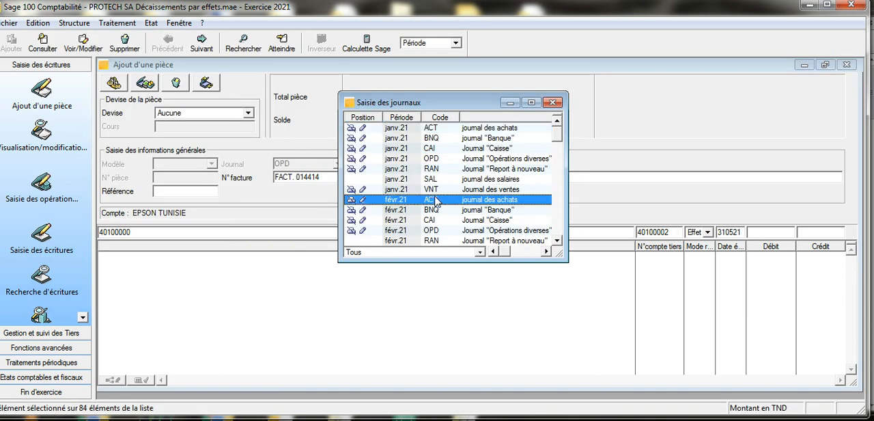
double_click(433, 198)
click(530, 102)
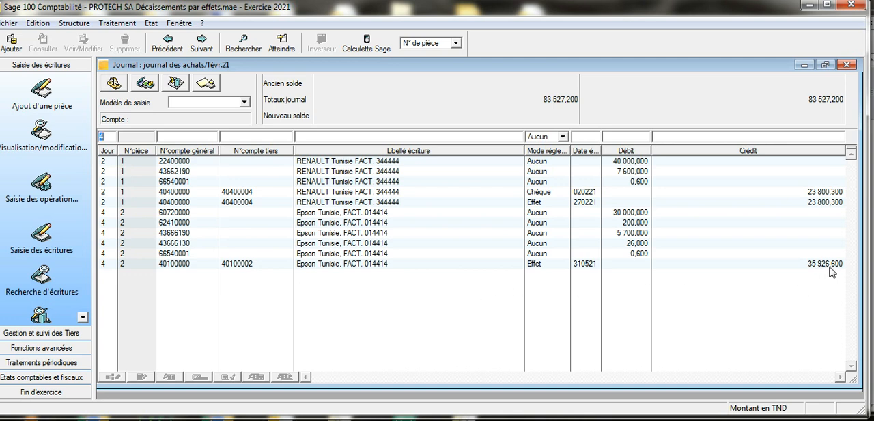
click(804, 64)
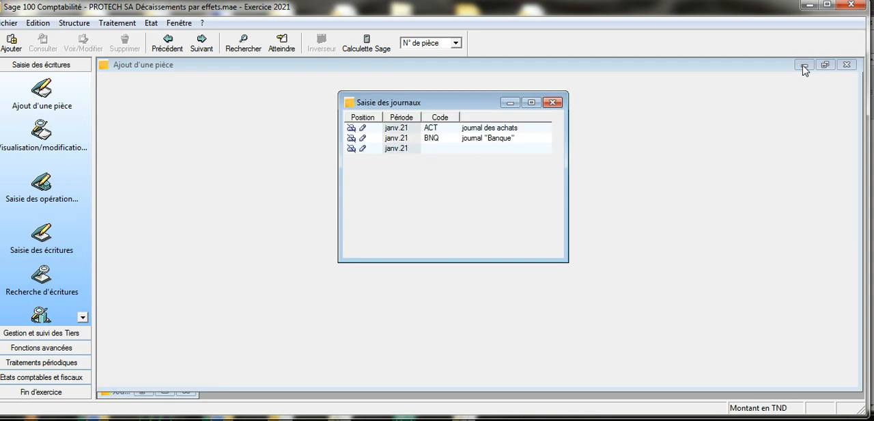
Step: Set the EPSON TUNISIE line's debit to 35926.6 and validate the line
click(754, 235)
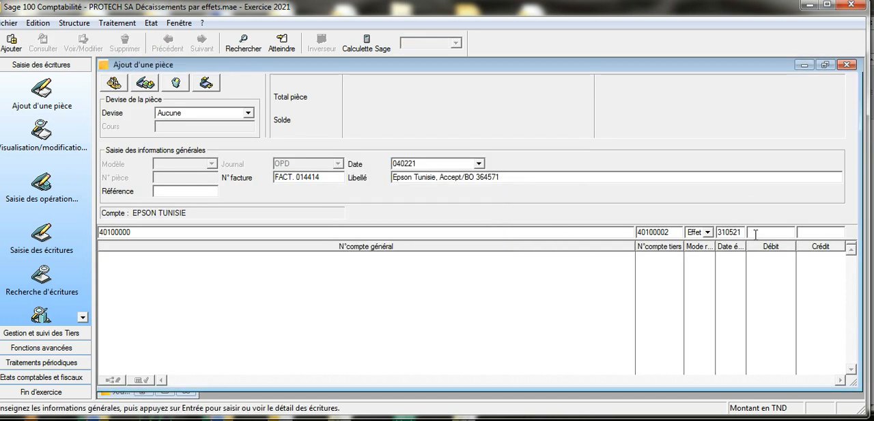
text(35926,6)
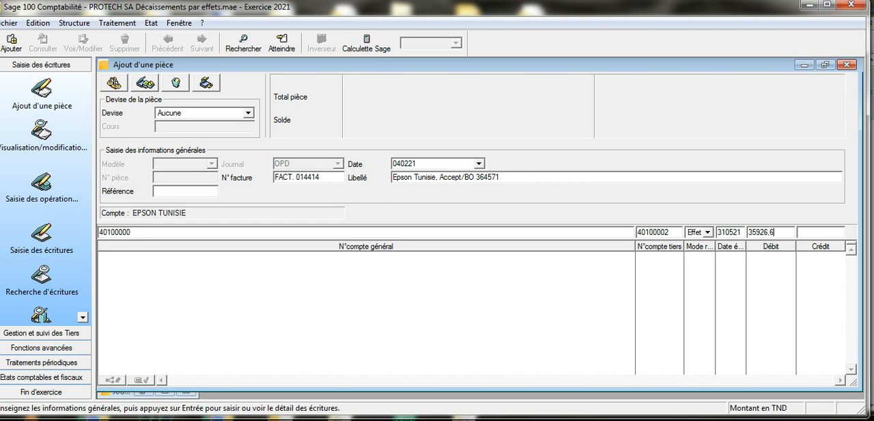
key(Return)
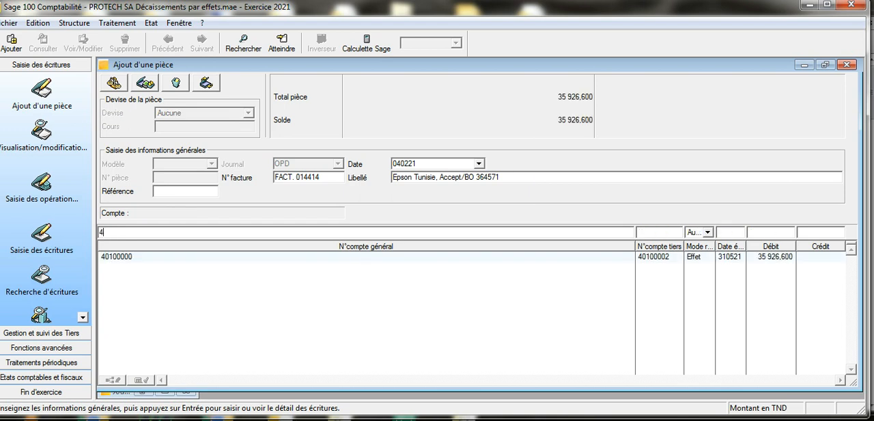
Step: Start an entry line on general account 40300000, Fournisseurs effet à payer, with third-party account 40100002, EPSON TUNISIE
text(403)
key(Return)
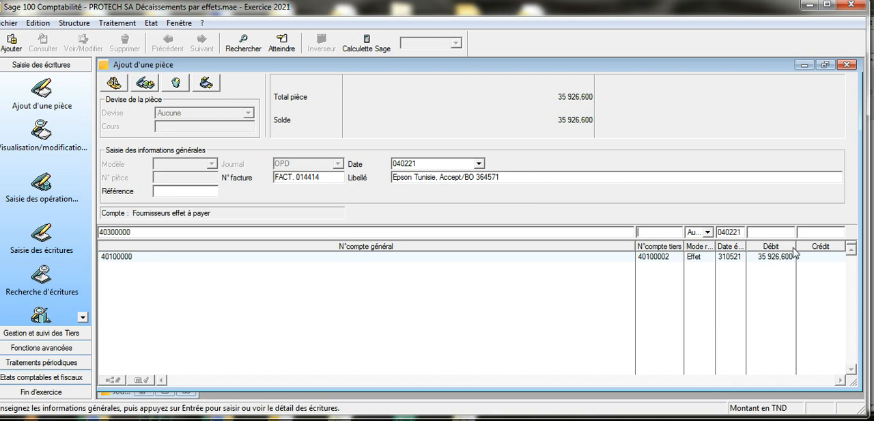
text(40100002)
key(Tab)
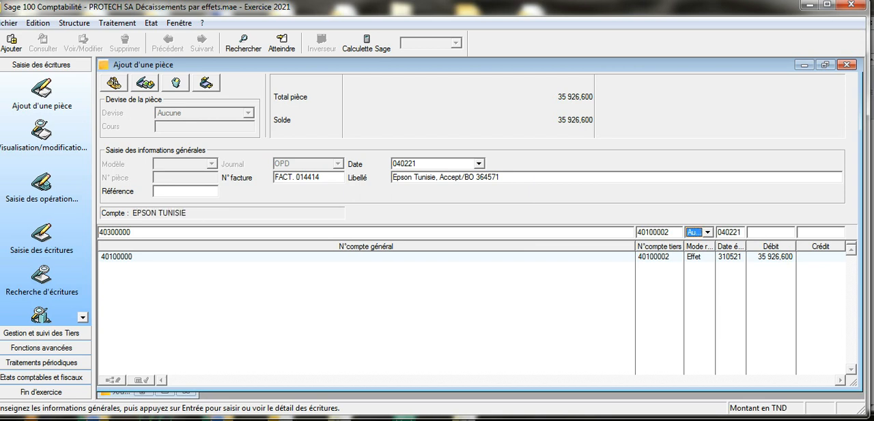
Step: Give the 40300000 line Effet payment, due date 310521 and a credit of 35926, and validate the line
click(708, 232)
click(711, 184)
key(Tab)
text(31)
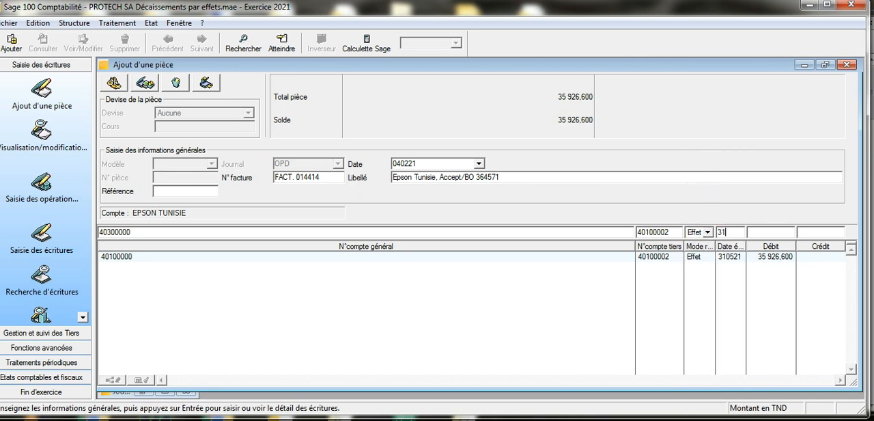
text(052)
text(35926)
key(Return)
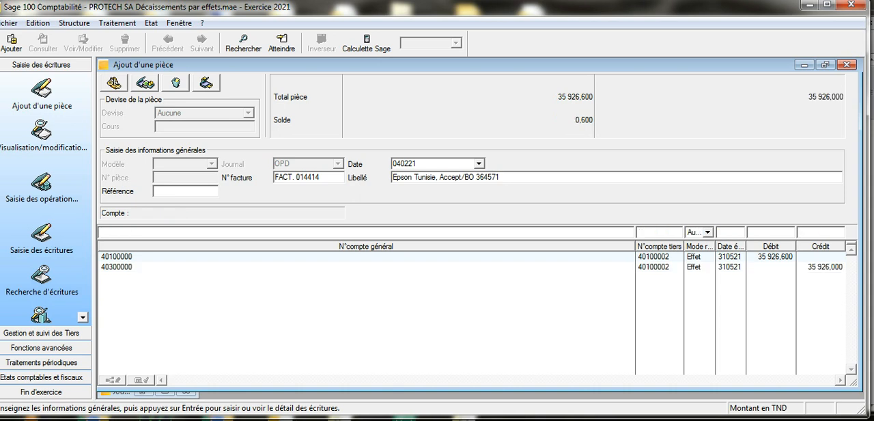
Step: Correct the 40300000 line's credit to 35926.6 and save the balanced acceptance entry
click(817, 266)
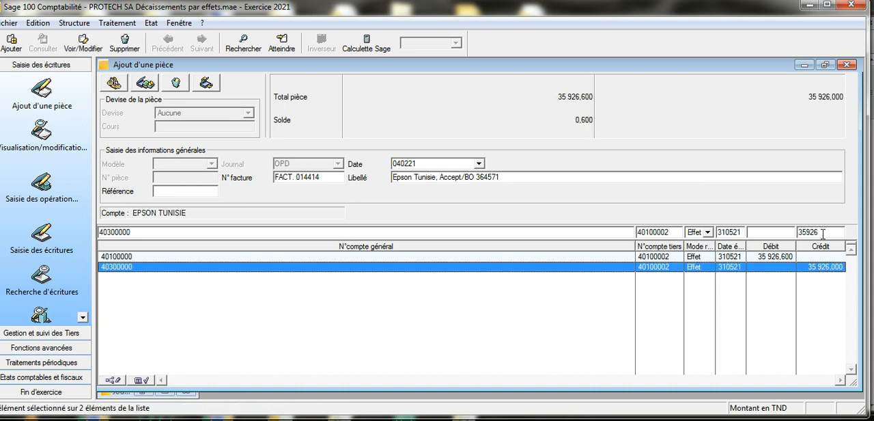
click(823, 233)
key(Return)
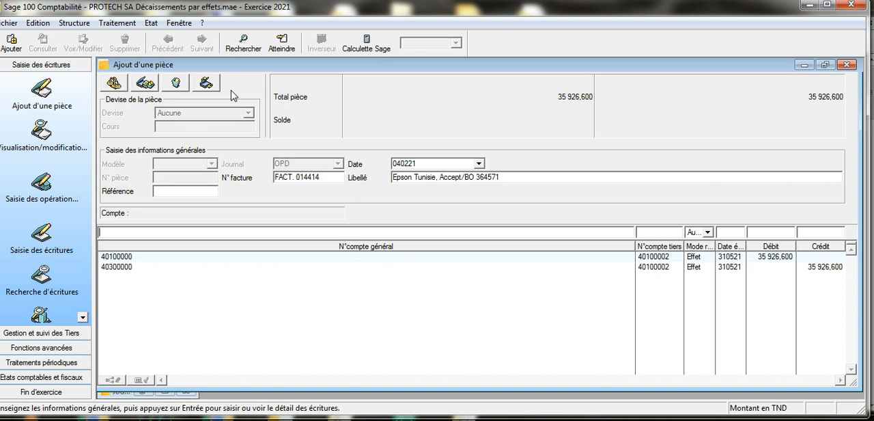
click(207, 84)
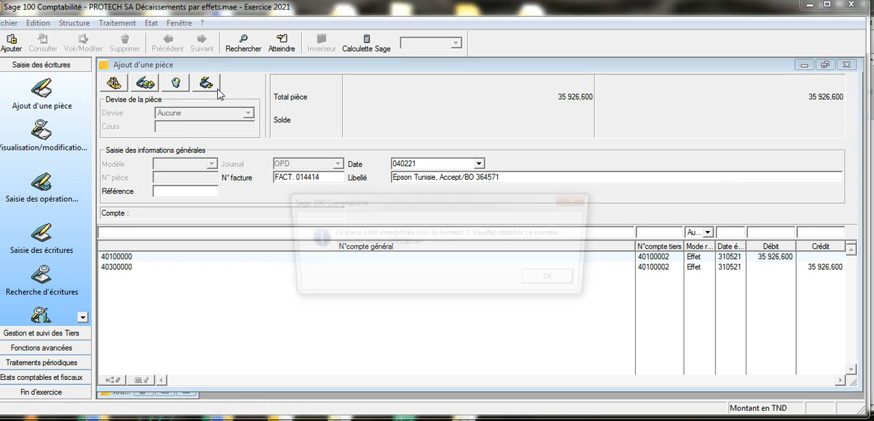
click(550, 283)
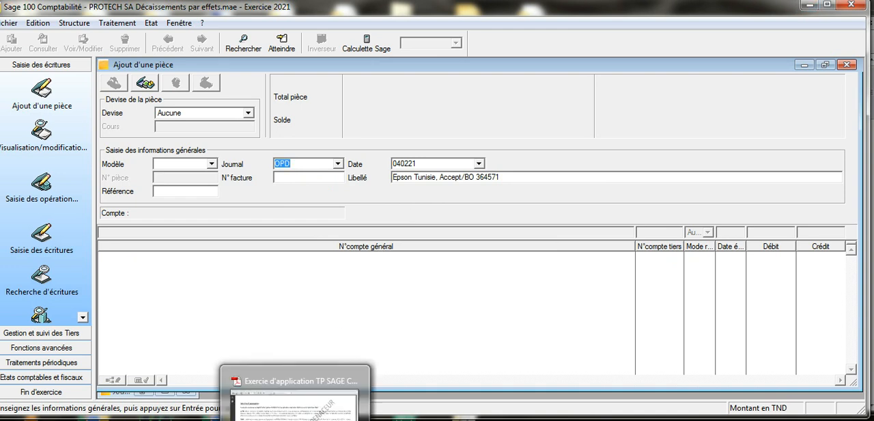
Step: Switch to the exercise PDF in Adobe Reader and examine the 05/02 ELECTRO TUNIS sale and its settlement terms
click(301, 419)
scroll(292, 257, down, 1)
scroll(292, 255, down, 2)
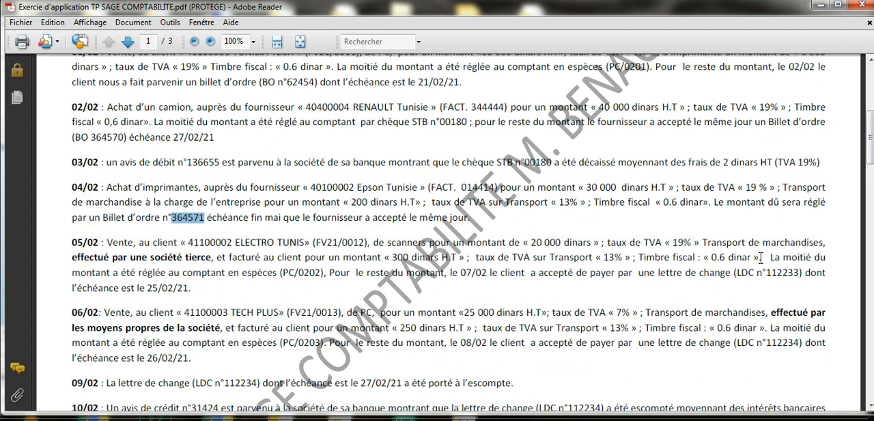
drag(759, 257, 117, 238)
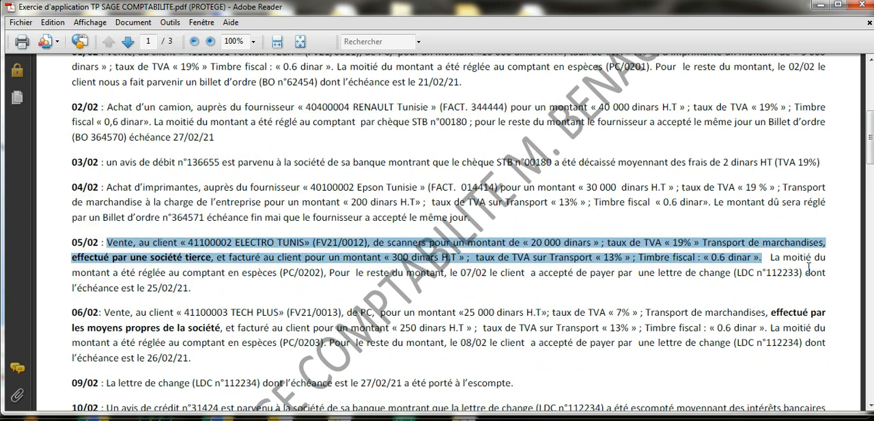
drag(772, 260, 326, 273)
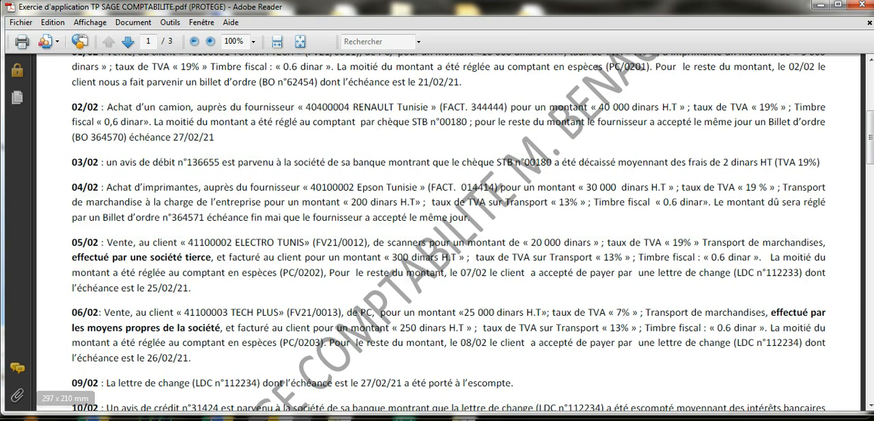
Step: Return to Sage 100 and set the new entry's journal to VNT and its date to 050221
click(258, 418)
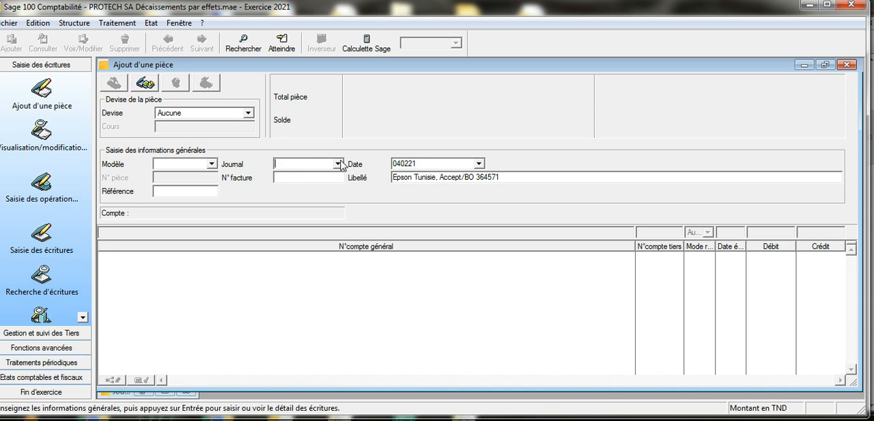
click(337, 164)
click(340, 194)
click(400, 164)
text(5)
Step: Copy the client name and invoice reference "ELECTRO TUNIS» (FV21/0012)," from the exercise PDF and paste them over the Libellé
click(359, 419)
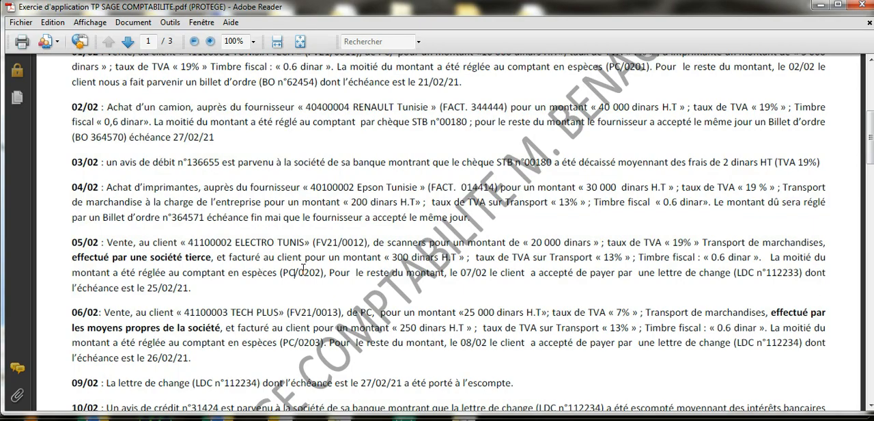
drag(236, 242, 366, 243)
right_click(347, 244)
click(359, 248)
click(256, 413)
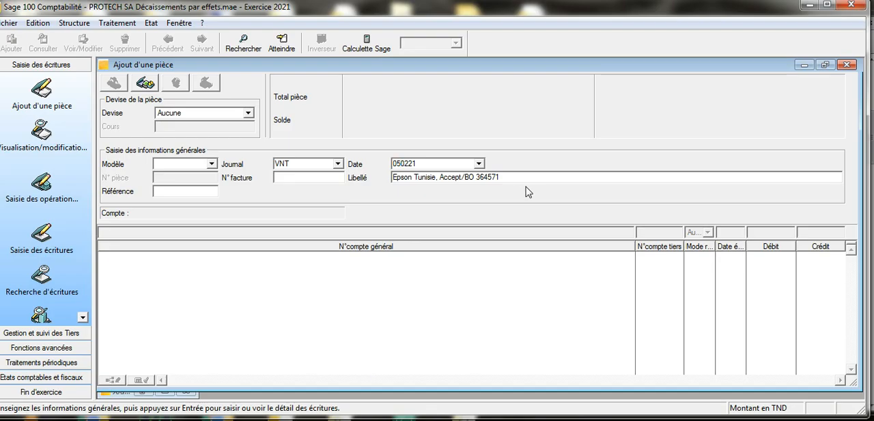
drag(511, 178, 392, 178)
right_click(408, 179)
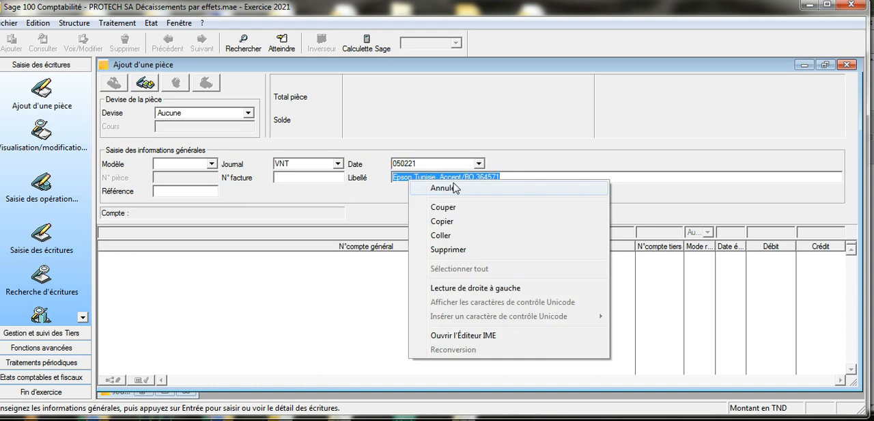
click(456, 237)
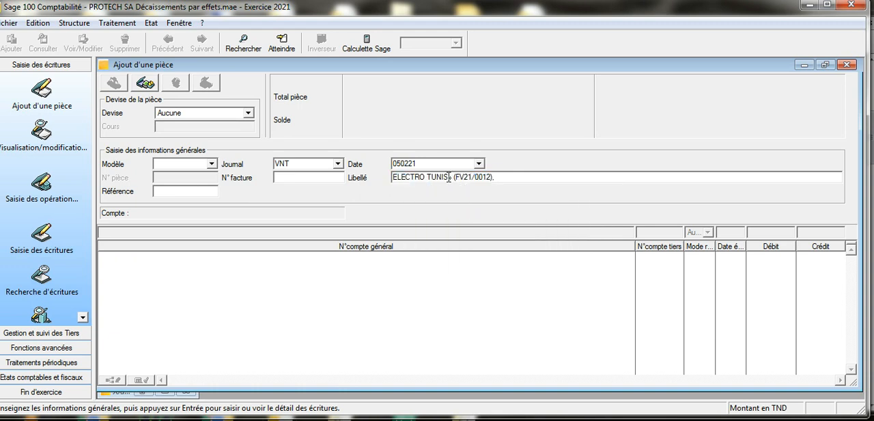
Step: Clean up the pasted Libellé so it reads "ELECTRO TUNIS, FV21/0012"
drag(449, 177, 464, 178)
key(Delete)
text(,)
key(Delete)
click(512, 179)
Step: Copy FV21/0012 from the Libellé into N° facture and validate the general information
drag(451, 179, 491, 178)
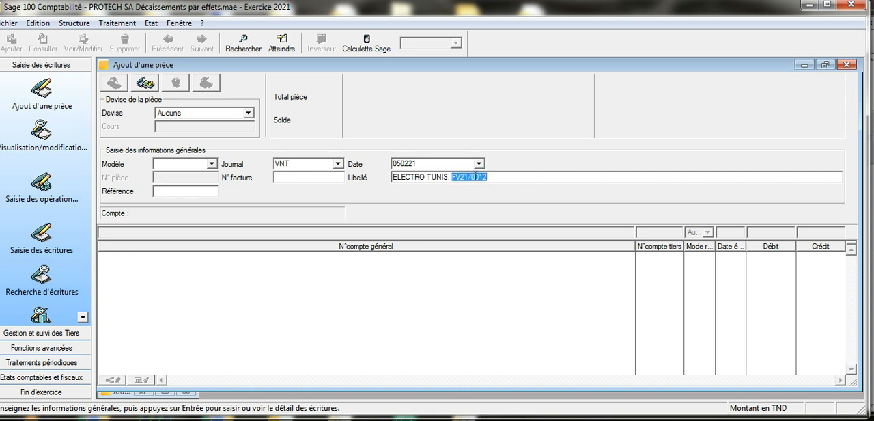
right_click(476, 176)
click(482, 213)
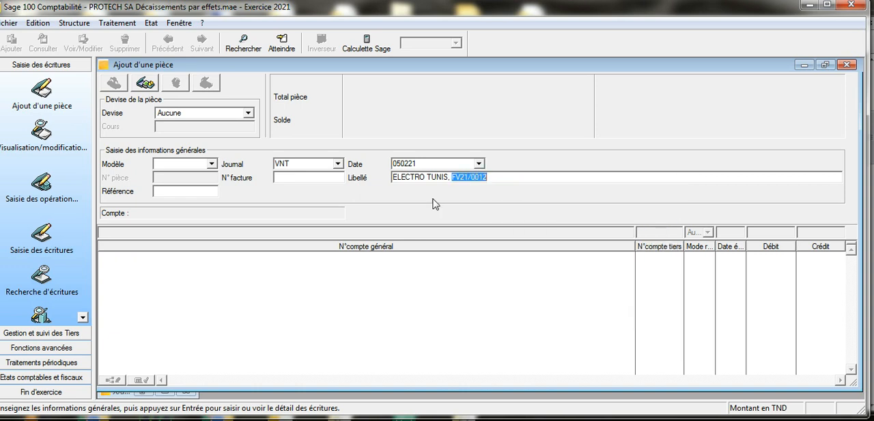
right_click(332, 175)
click(354, 229)
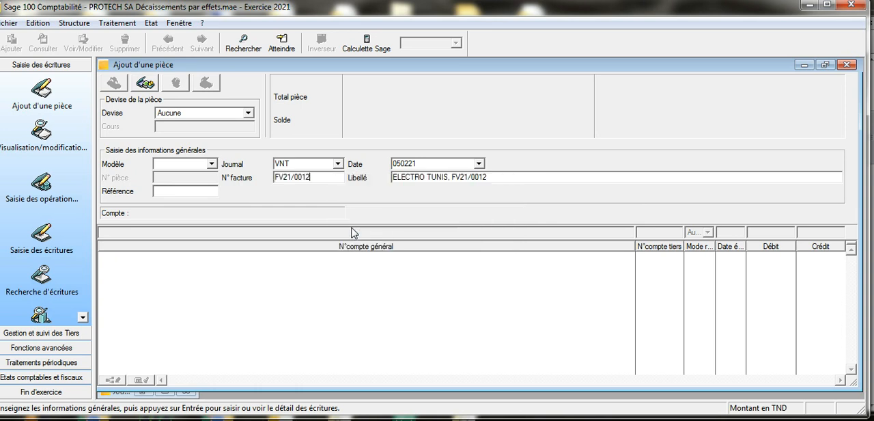
click(353, 232)
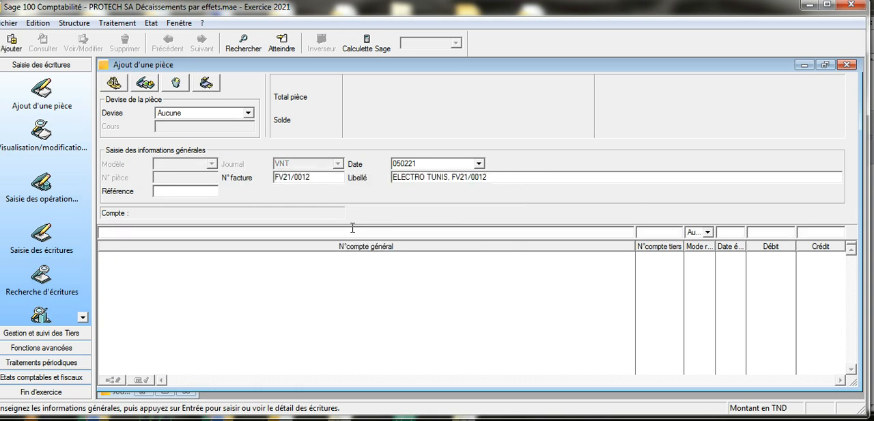
Step: Add an entry line on account 70730000, Ventes de marchandises Scanners, with a credit of 20000
text(707)
key(Tab)
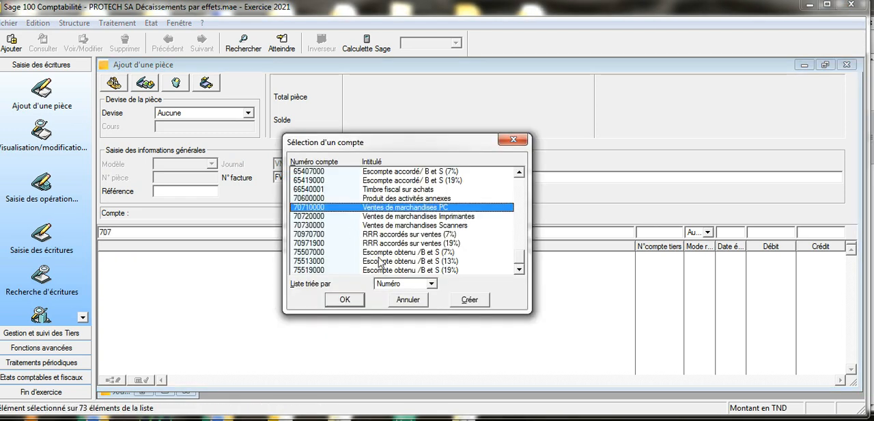
click(295, 418)
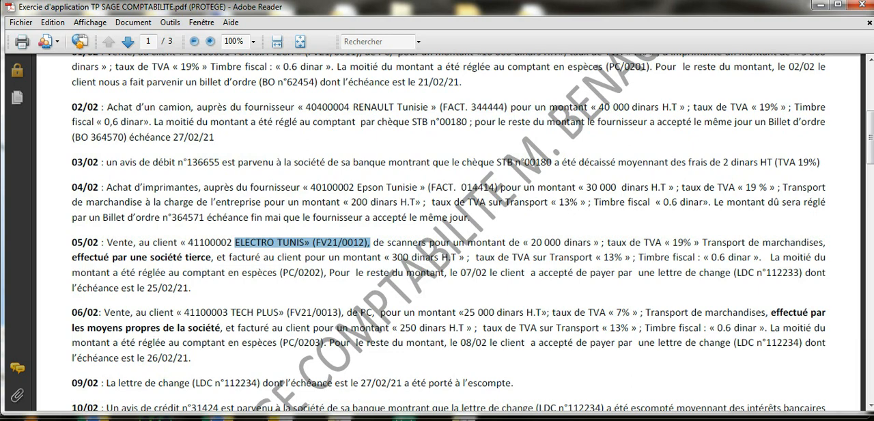
click(309, 419)
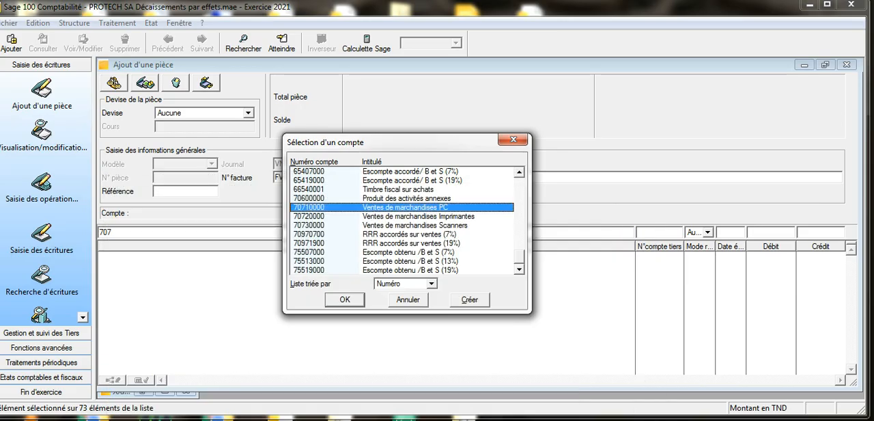
click(400, 225)
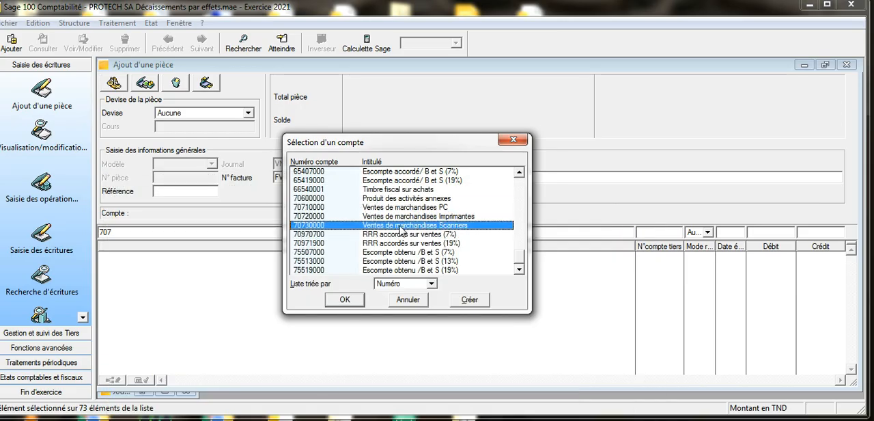
click(345, 300)
text(20000)
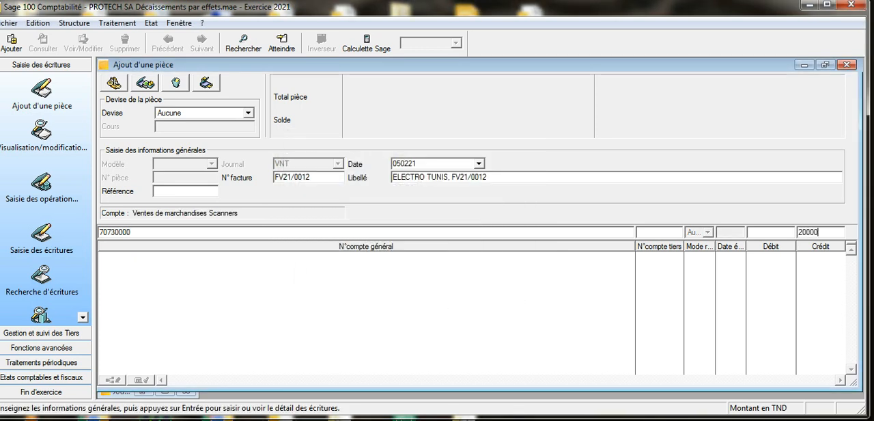
key(Return)
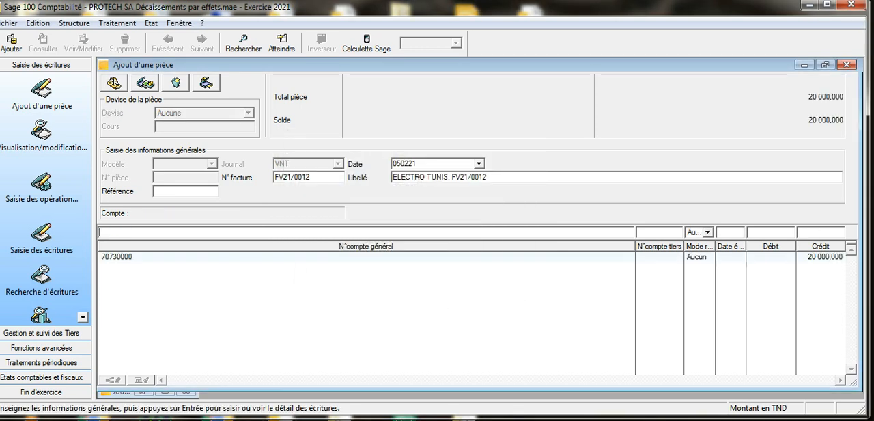
Step: Add an entry line on account 62420000, Transport sur vente, replacing the proposed debit with a credit of 300
text(6242)
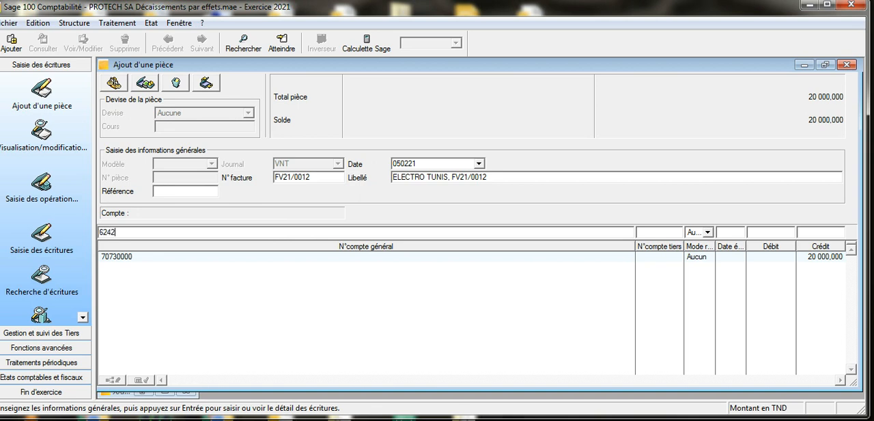
key(Tab)
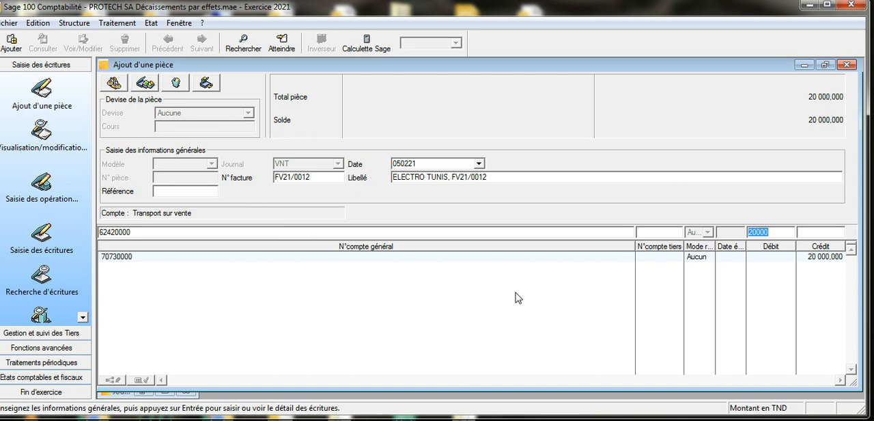
key(Delete)
key(Tab)
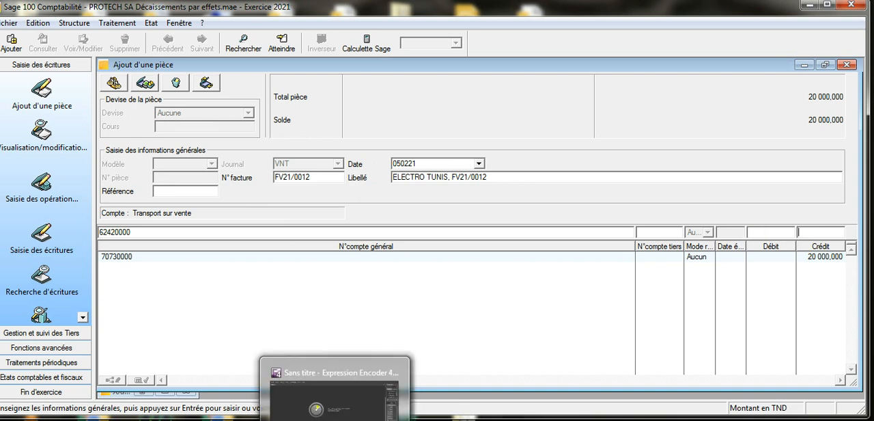
click(335, 418)
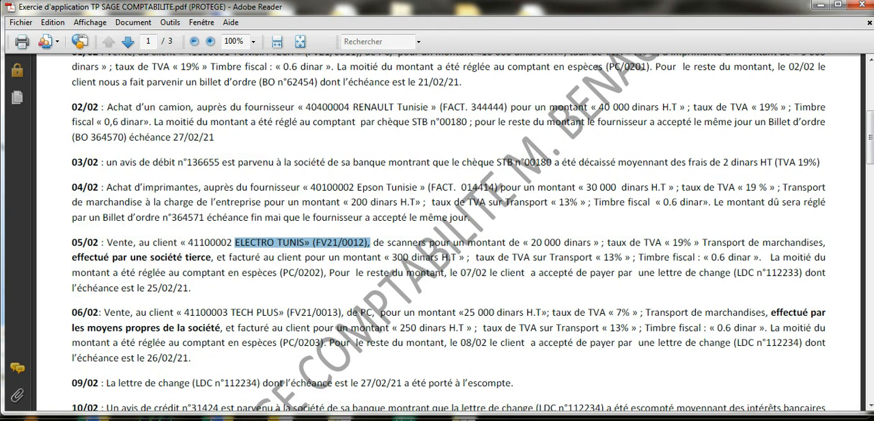
key(alt+Tab)
text(300)
key(Return)
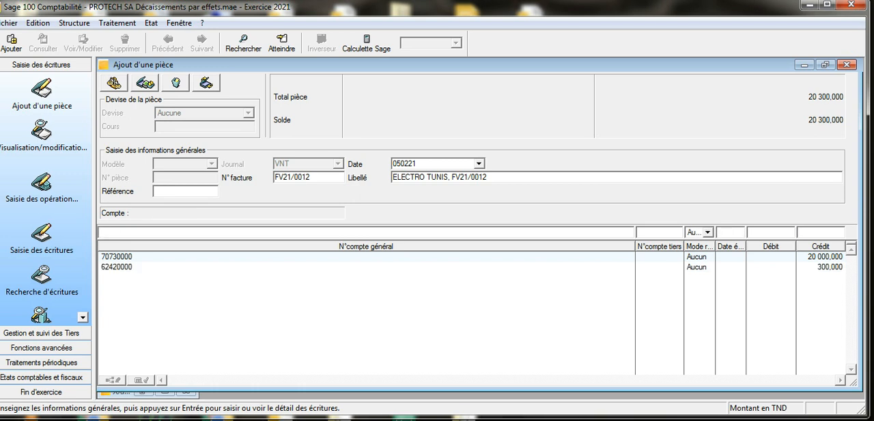
Step: Add an entry line on account 43671119, TVA Collectée à 19%, accepting the proposed credit amount
text(4367)
key(Tab)
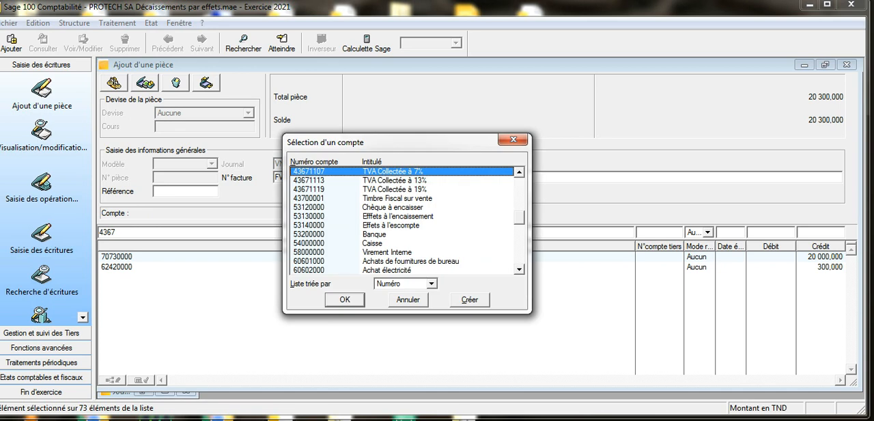
click(426, 189)
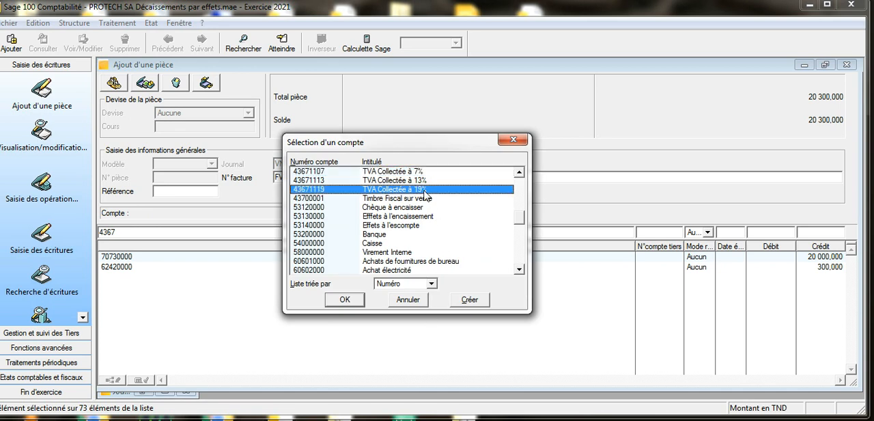
click(349, 299)
key(Return)
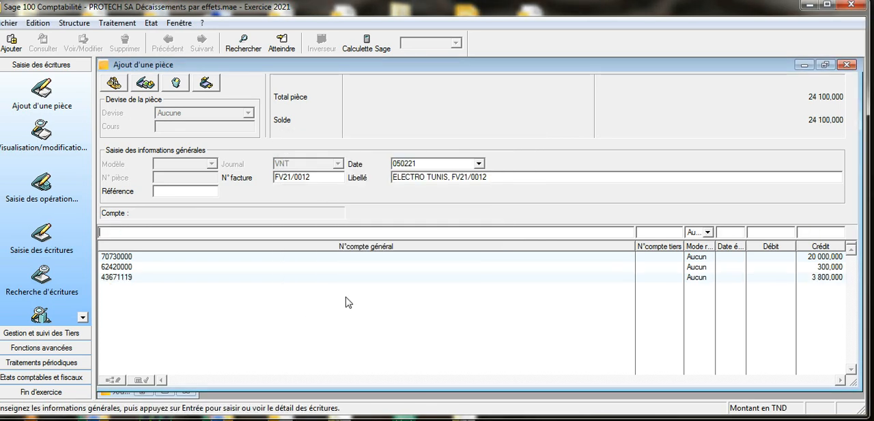
Step: Add an entry line on account 43671113, TVA Collectée à 13%, accepting the proposed credit amount
text(4367)
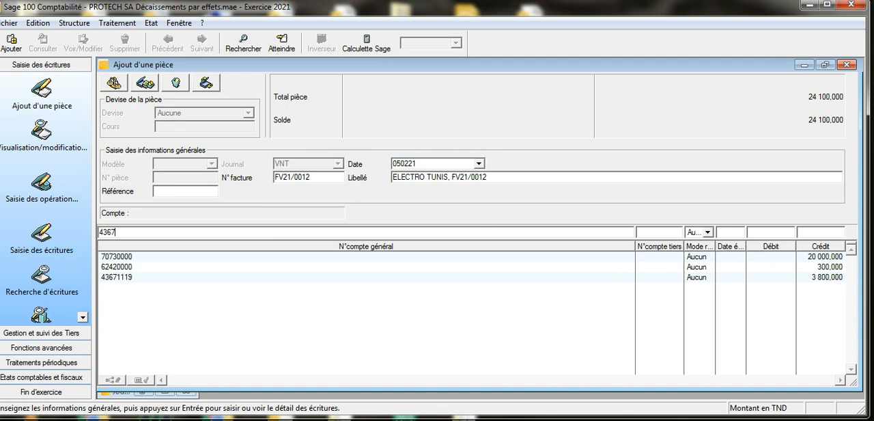
key(Return)
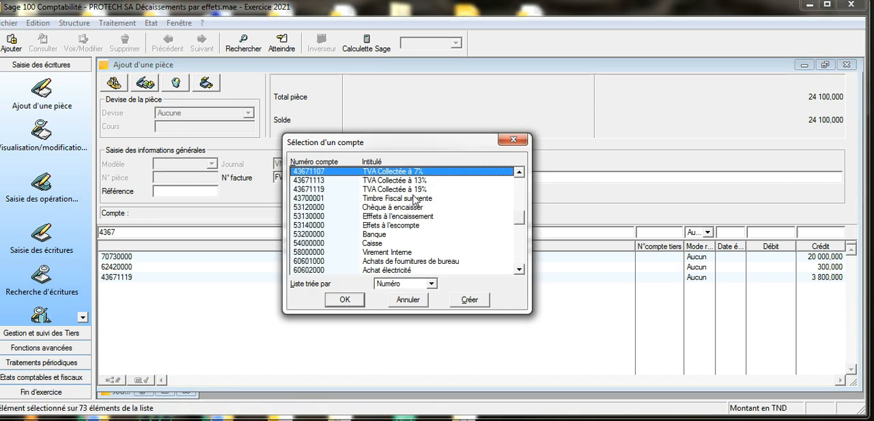
click(423, 180)
click(354, 300)
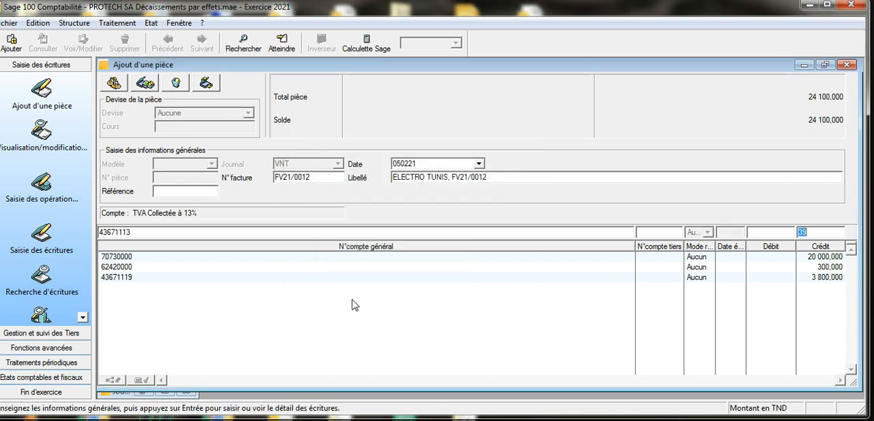
key(Return)
Step: Add an entry line on account 43700001, Timbre Fiscal sur vente, accepting the proposed credit amount
text(437)
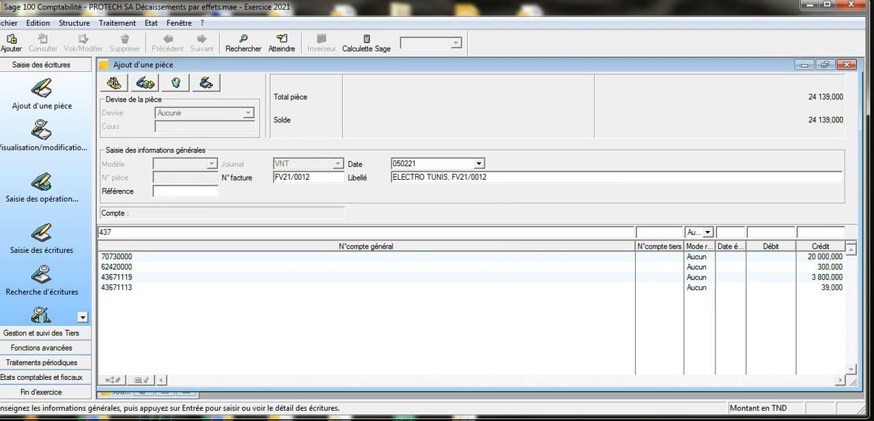
key(Tab)
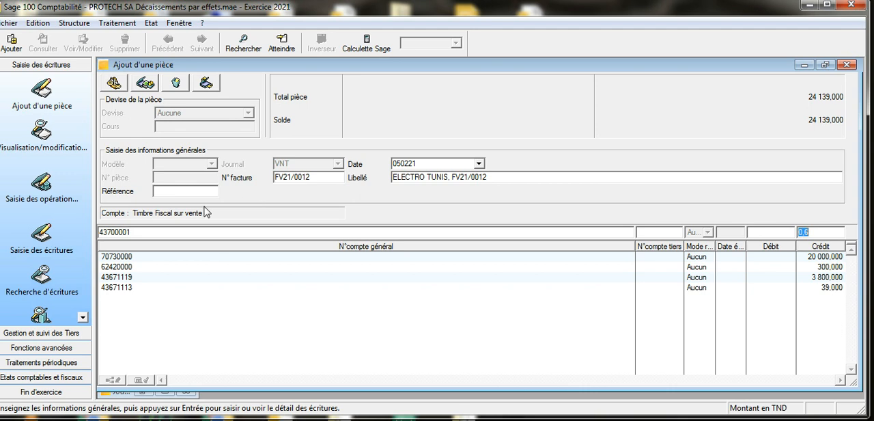
key(Return)
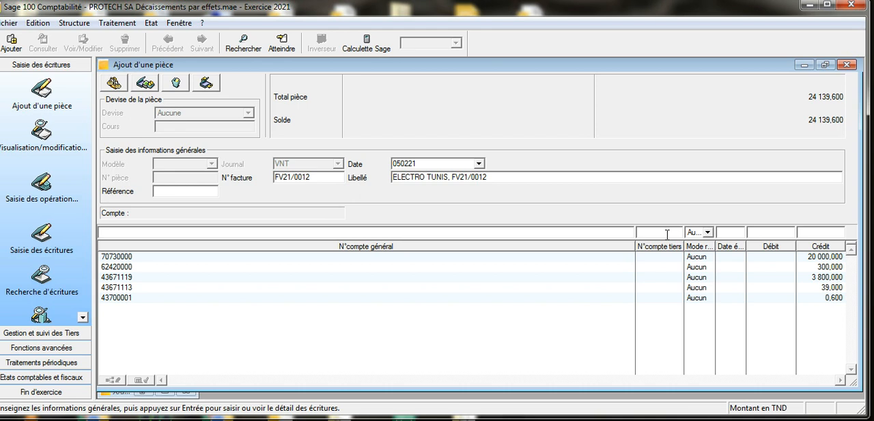
Step: Choose ELECTRO TUNIS as the third-party account for the balancing line and accept the proposed debit
double_click(666, 234)
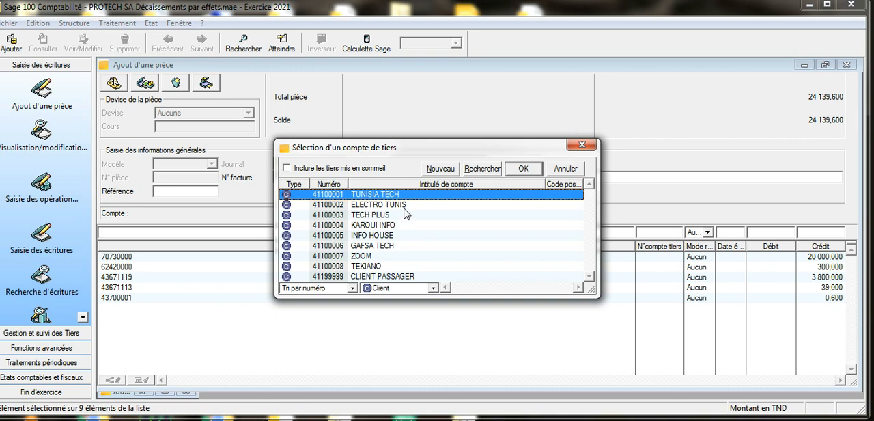
click(405, 206)
click(523, 171)
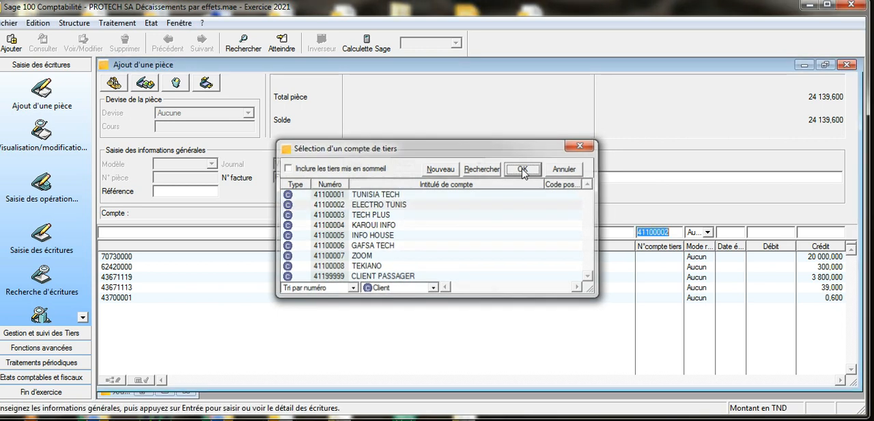
key(Tab)
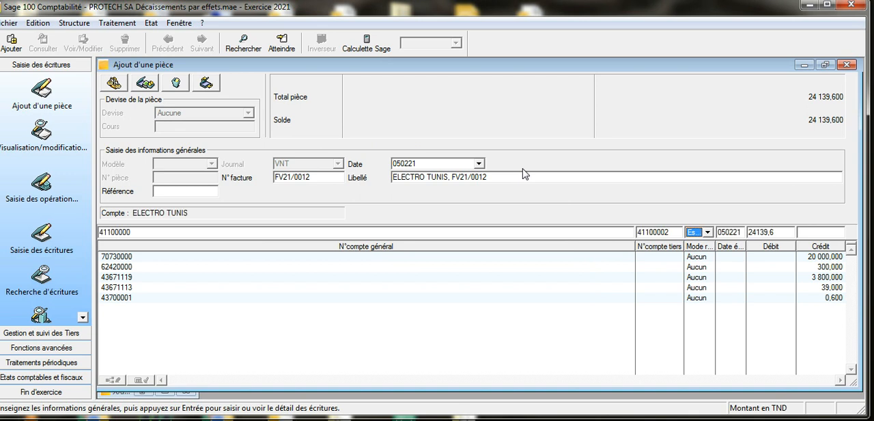
key(Return)
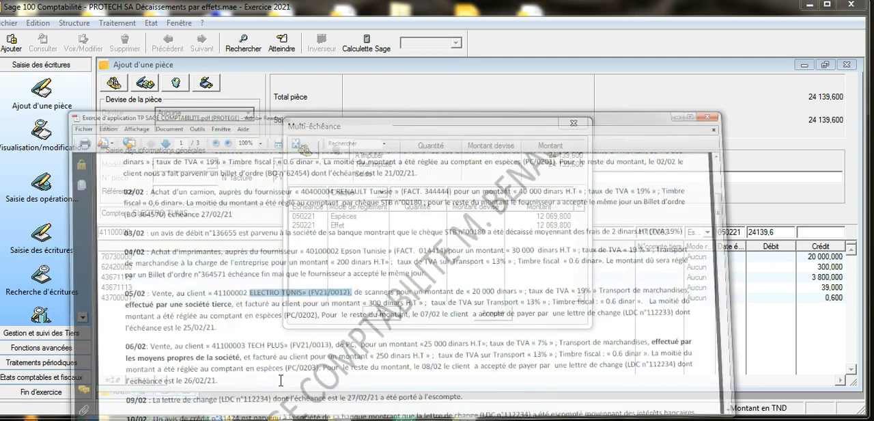
Step: Check the 05/02 payment terms in the exercise PDF, accept the proposed Espèces and Effet instalments, and save the sales pièce
click(280, 380)
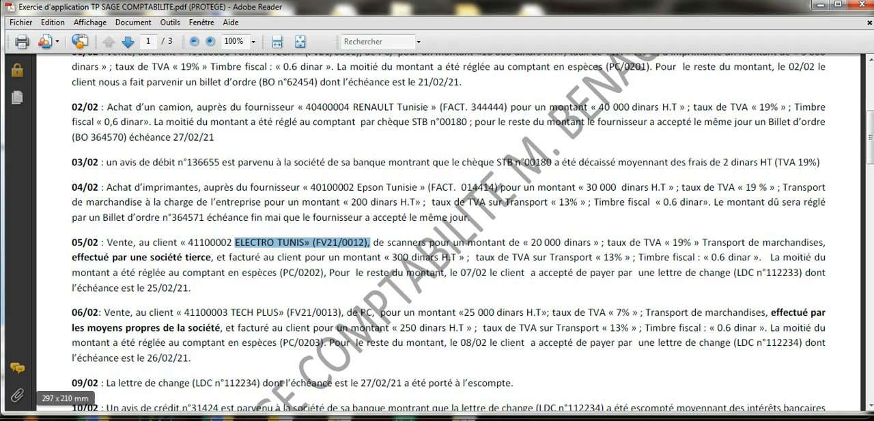
click(255, 418)
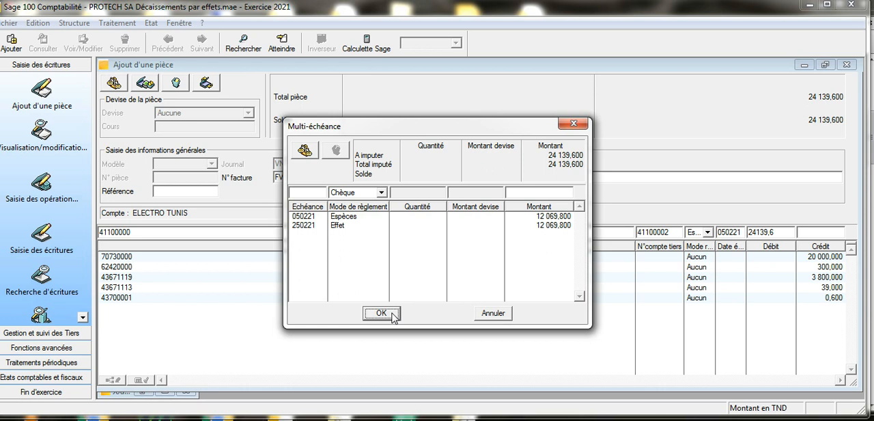
click(394, 315)
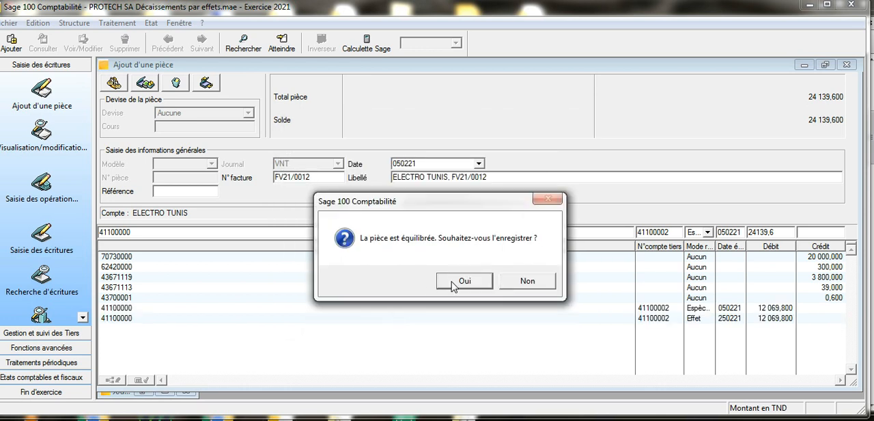
click(463, 280)
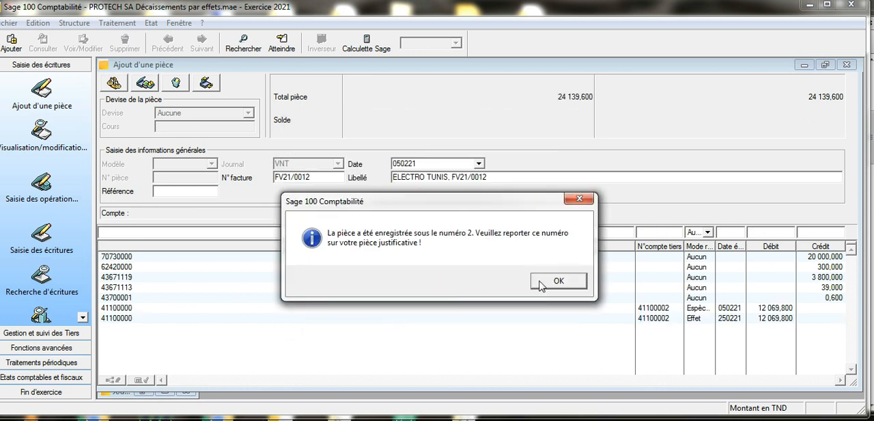
click(541, 285)
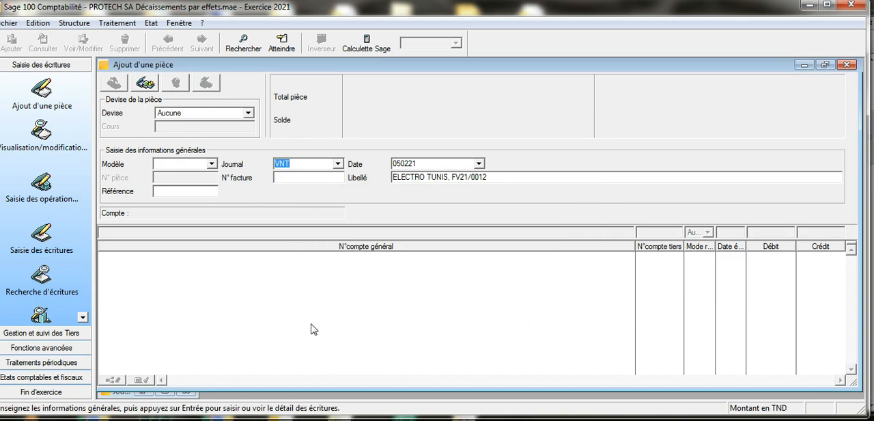
Step: Set the new pièce's journal to CAI and change its Libellé to ELECTRO TUNIS, PC/0202
click(338, 166)
click(338, 165)
click(338, 166)
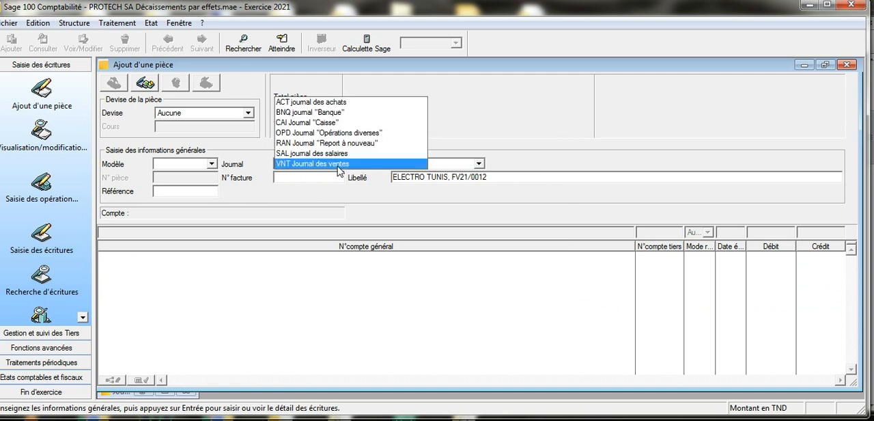
click(352, 122)
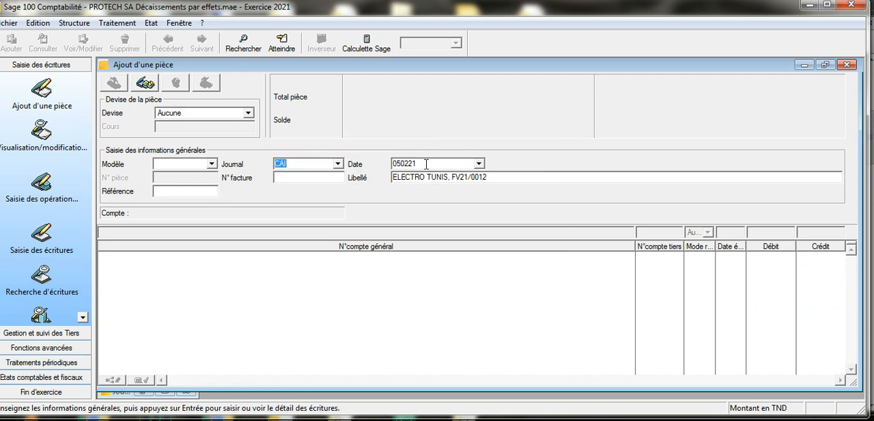
drag(493, 178, 453, 179)
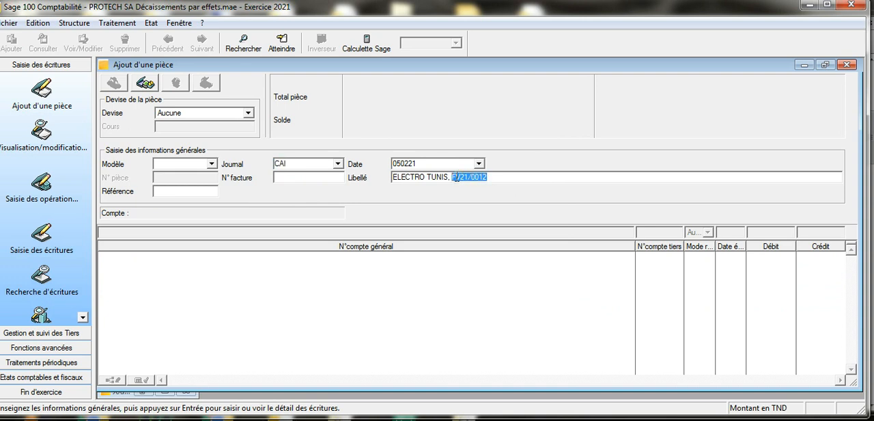
text(PC/0202)
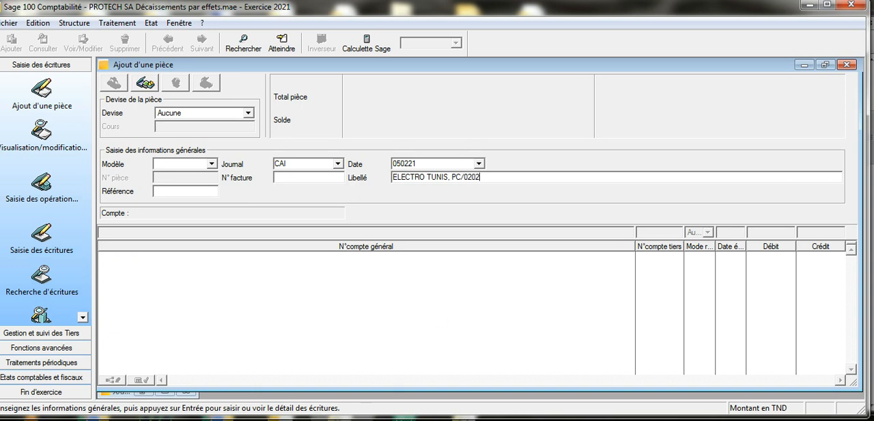
Step: Check the receipt reference in the exercise PDF, enter FV21/0012 as N° facture and validate the general information
click(295, 418)
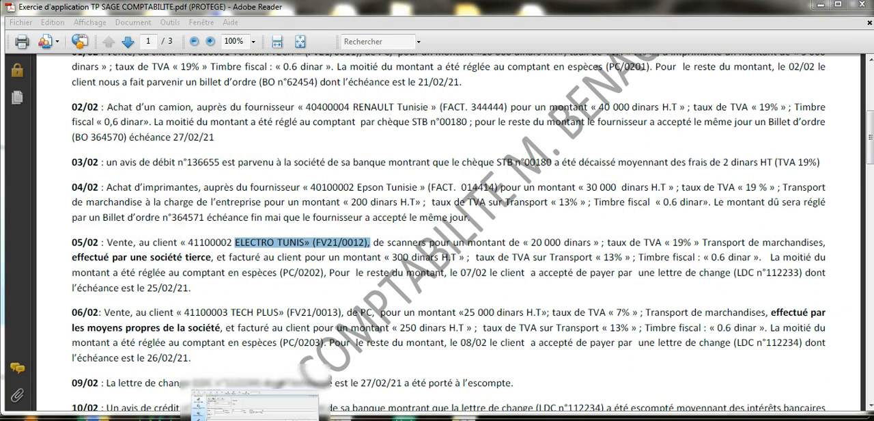
click(254, 417)
click(301, 179)
right_click(301, 179)
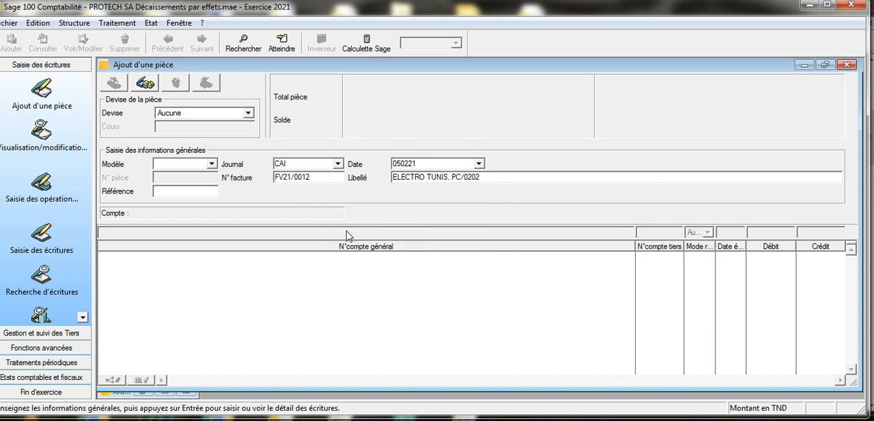
key(Return)
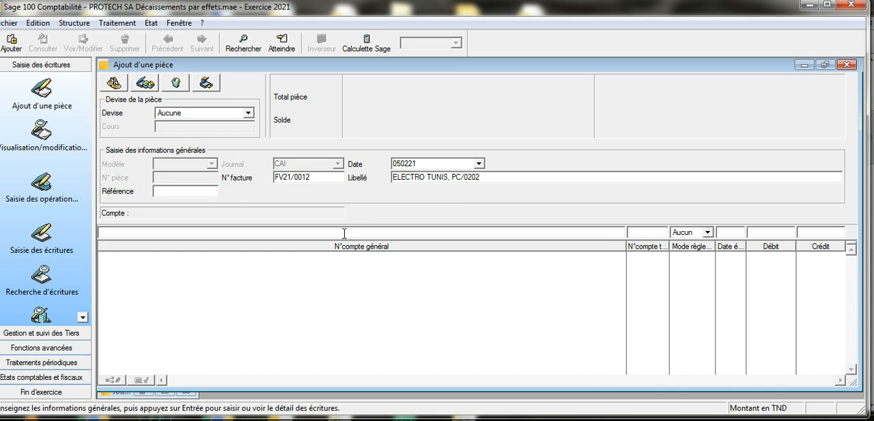
Step: Choose EPSON TUNISIE as the third-party account for the entry line and enter a credit of 12069,8
double_click(639, 234)
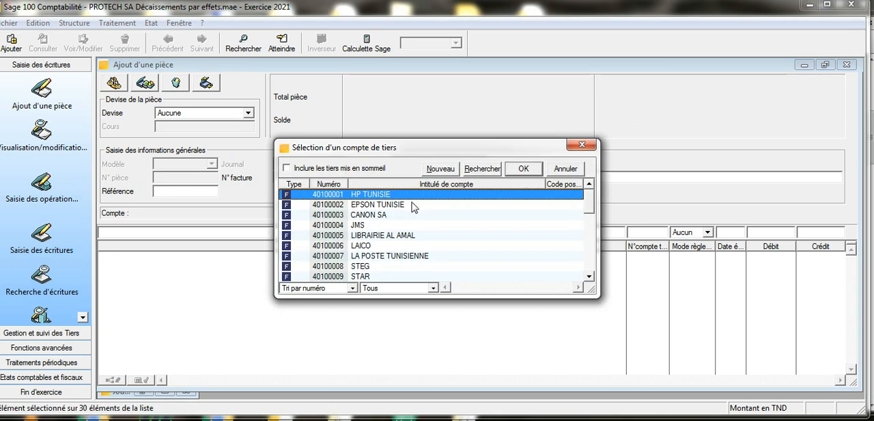
click(415, 204)
click(523, 171)
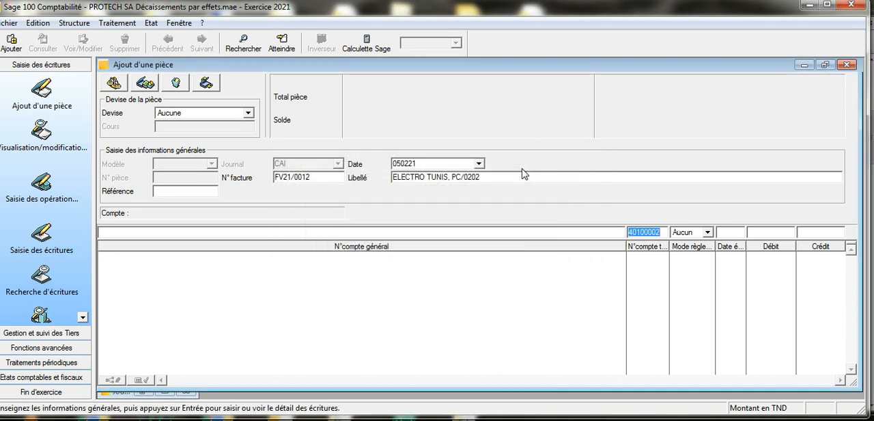
key(Tab)
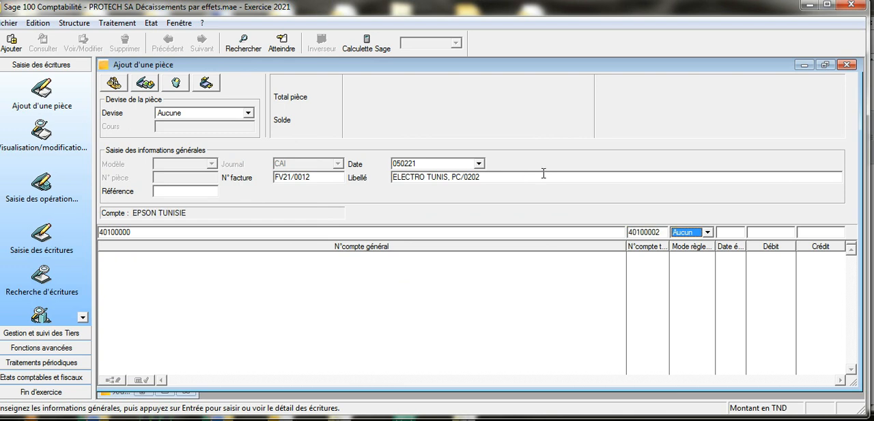
click(805, 234)
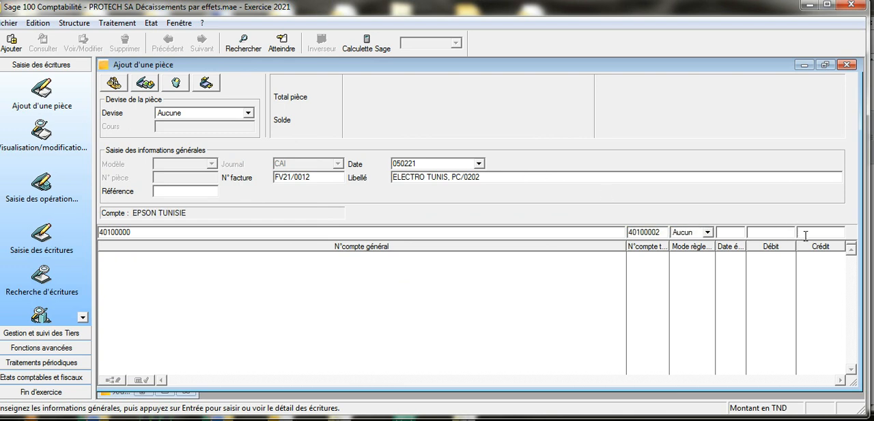
text(12069,8)
Step: Review the ELECTRO TUNIS instalment amounts in the February 2021 sales journal and close the journal windows
click(117, 22)
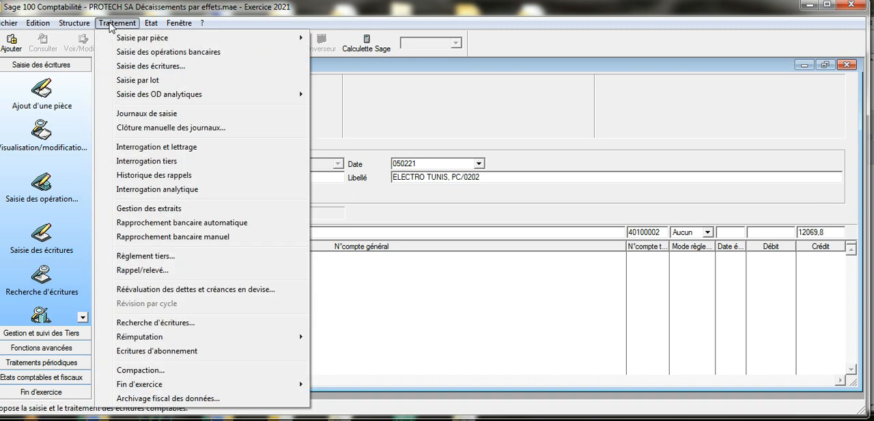
click(147, 114)
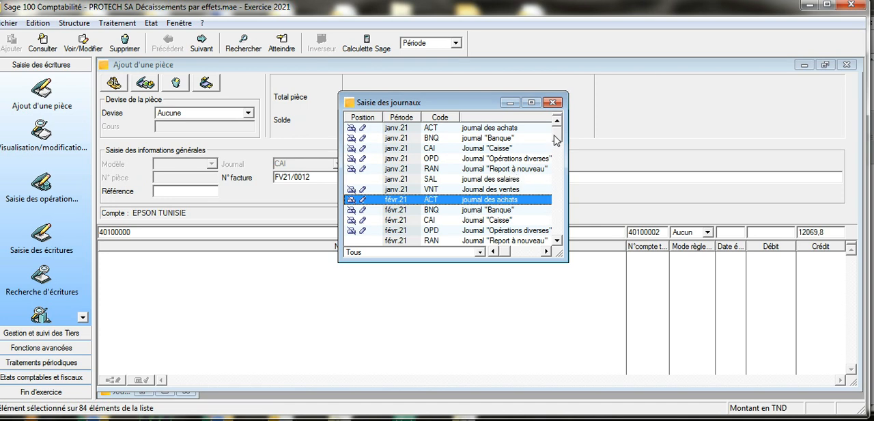
drag(554, 137, 558, 145)
double_click(455, 189)
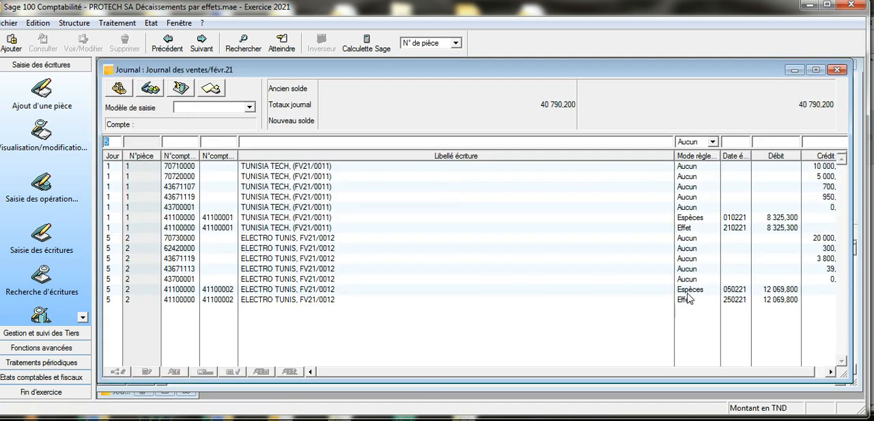
click(836, 70)
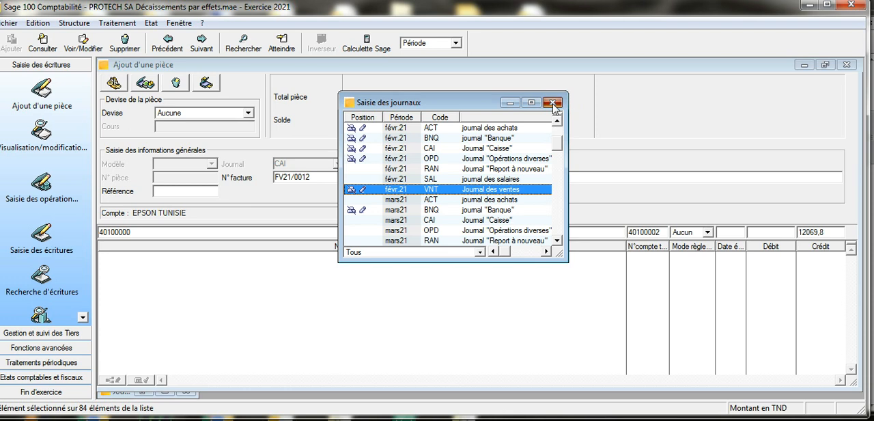
click(551, 103)
Step: Validate the credit line, add a line on account 54000000, Caisse, with the proposed debit, and save the cash pièce
key(Return)
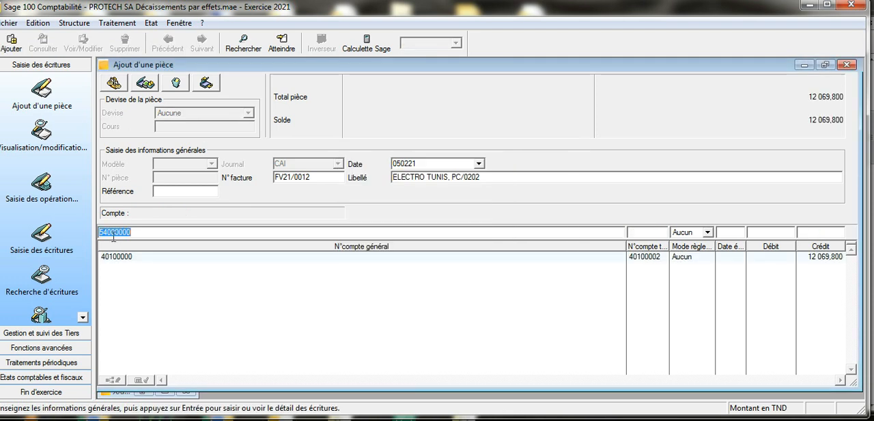
key(Return)
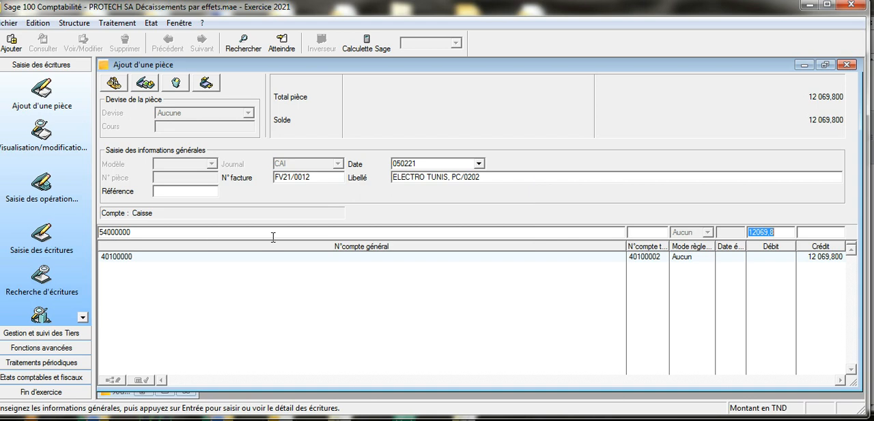
key(Return)
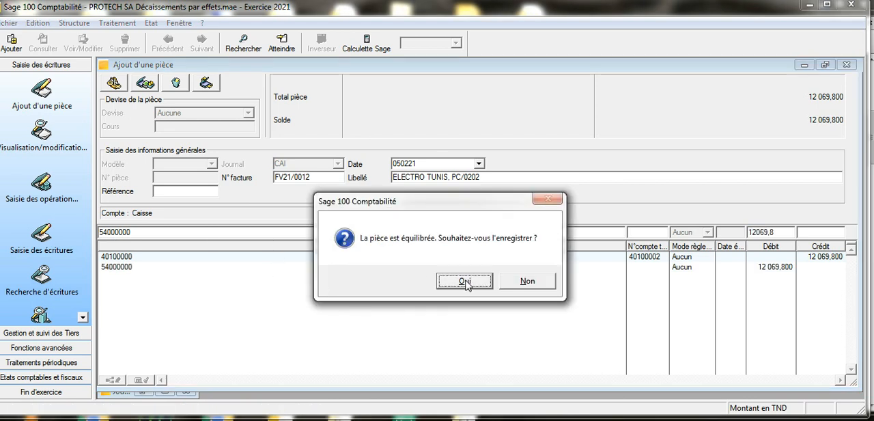
click(465, 284)
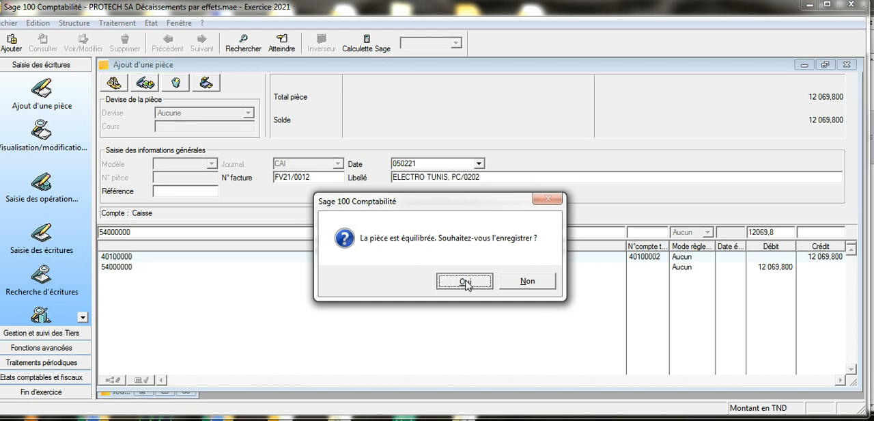
click(578, 284)
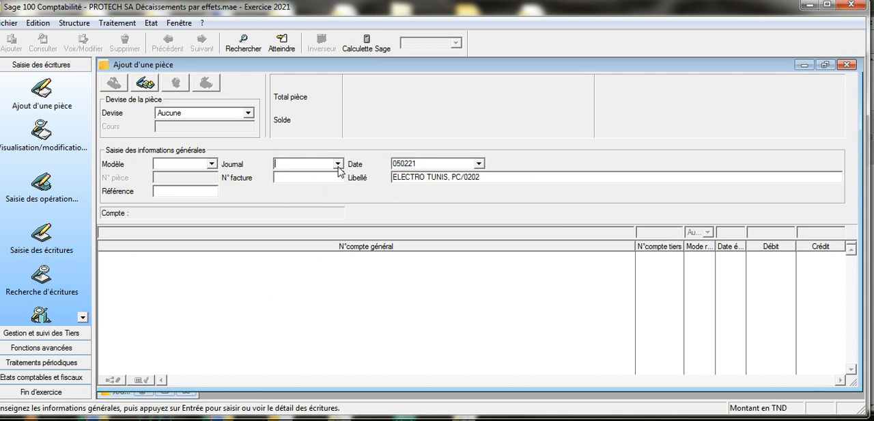
Step: Set the new pièce to the OPD journal "Opérations diverses" with the date 070221
click(337, 164)
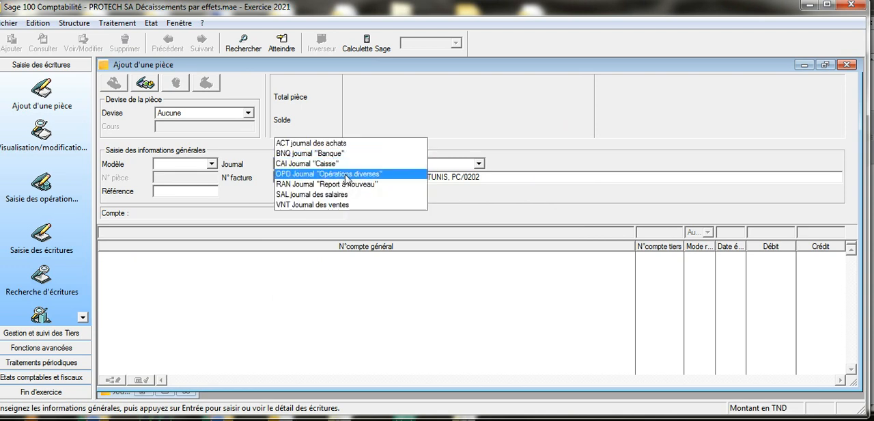
click(345, 174)
click(399, 164)
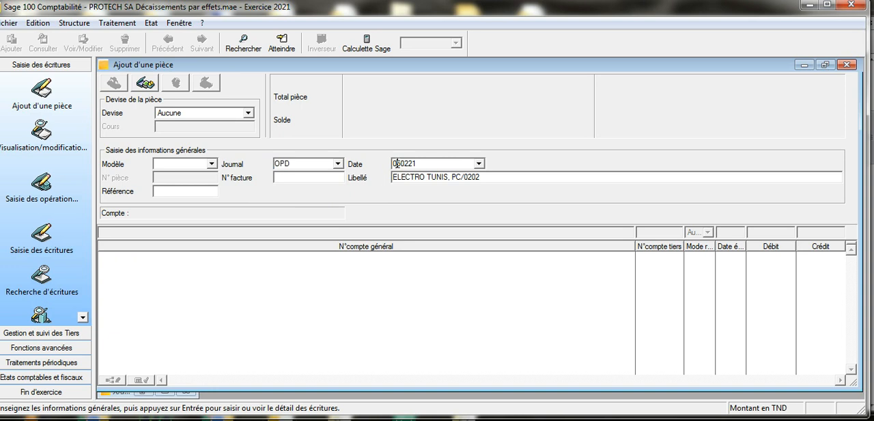
drag(399, 164, 402, 164)
text(7)
Step: Change the Libellé to "ELECTRO TUNIS, Accep/LDC 112233", enter FV21/0012 as N° facture and validate the general information
drag(452, 176, 481, 176)
text(Accep/LDC 112233)
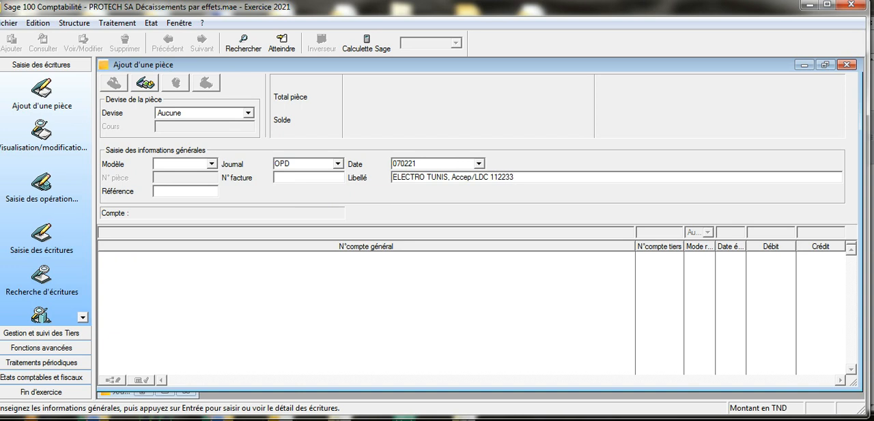
right_click(334, 178)
click(367, 232)
key(Return)
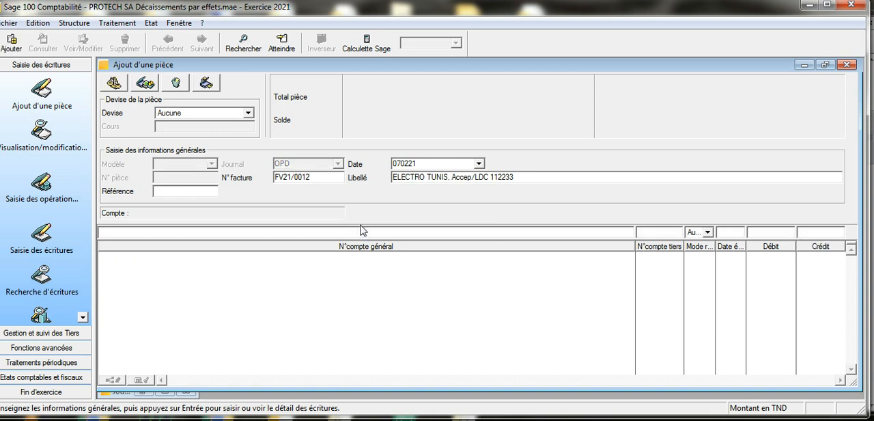
Step: Choose ELECTRO TUNIS as the third-party account for the entry line and enter a credit of 12069,8
click(645, 233)
double_click(645, 233)
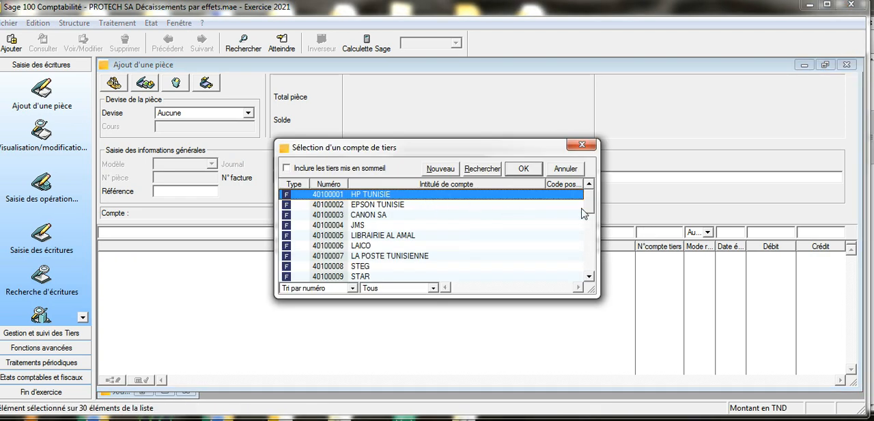
drag(591, 206, 591, 255)
click(421, 247)
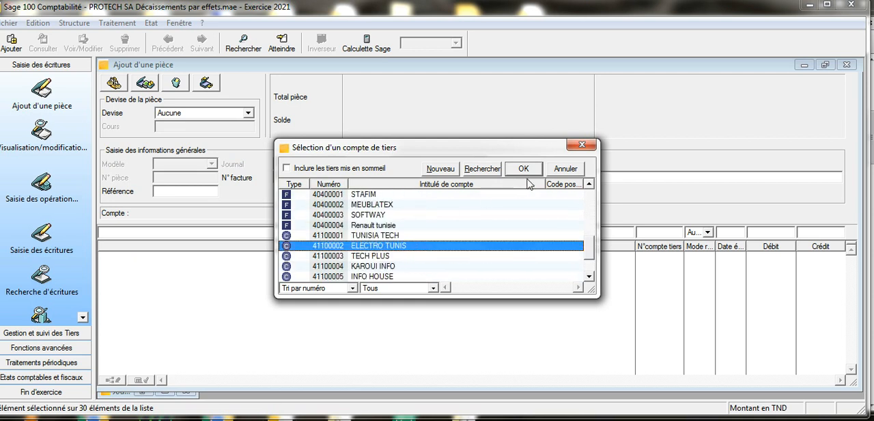
click(523, 168)
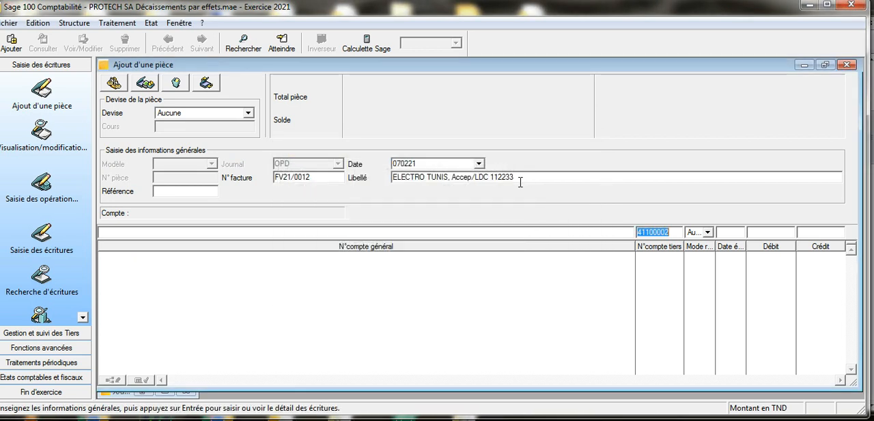
key(Return)
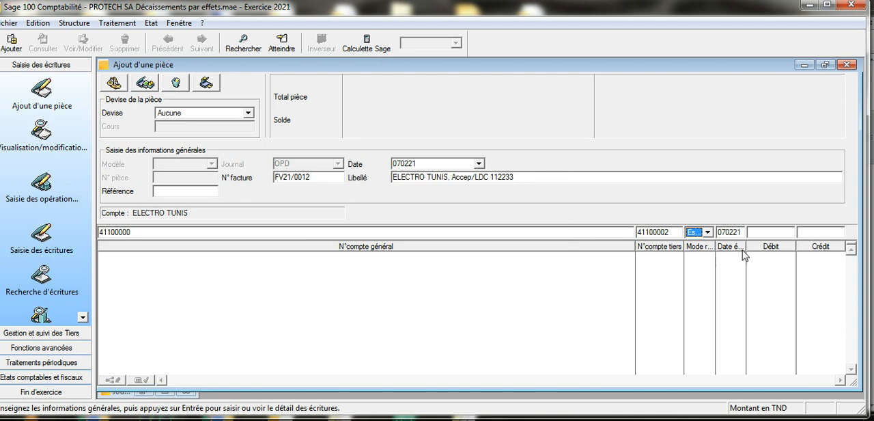
click(799, 233)
text(12069)
key(Return)
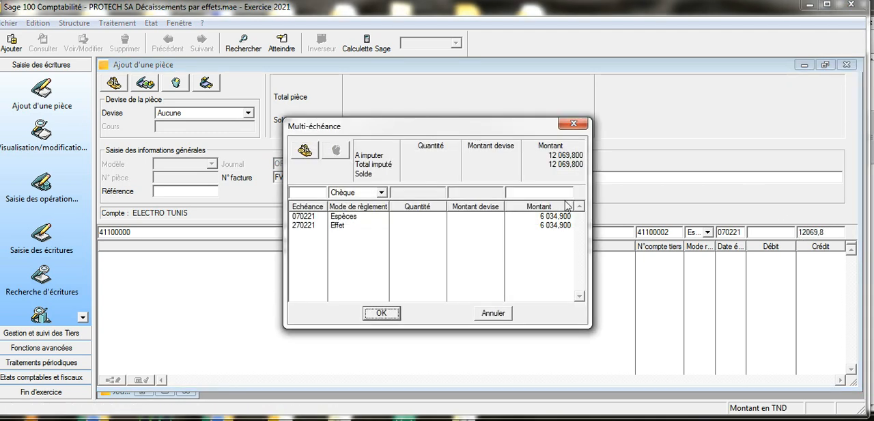
Step: Delete the Espèces instalment of the credit line, set the Effet instalment due 270221 to 12069,8 and validate the schedule
click(468, 216)
click(332, 152)
double_click(336, 216)
click(531, 193)
drag(532, 193, 496, 198)
text(12069,8)
key(Return)
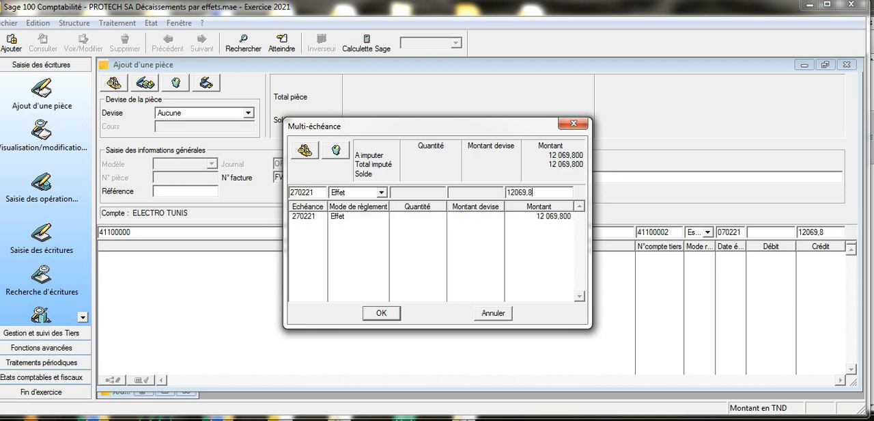
click(397, 313)
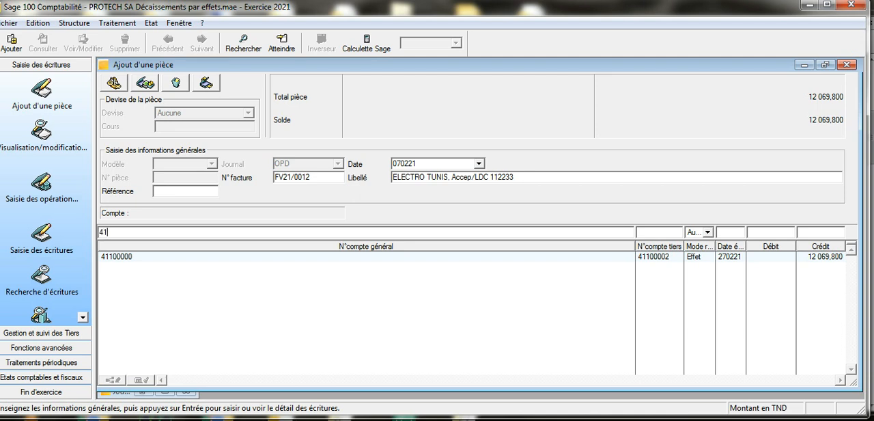
Step: Start a second line on account 41300000, Effet à recevoir, with ELECTRO TUNIS as the third-party account
key(Tab)
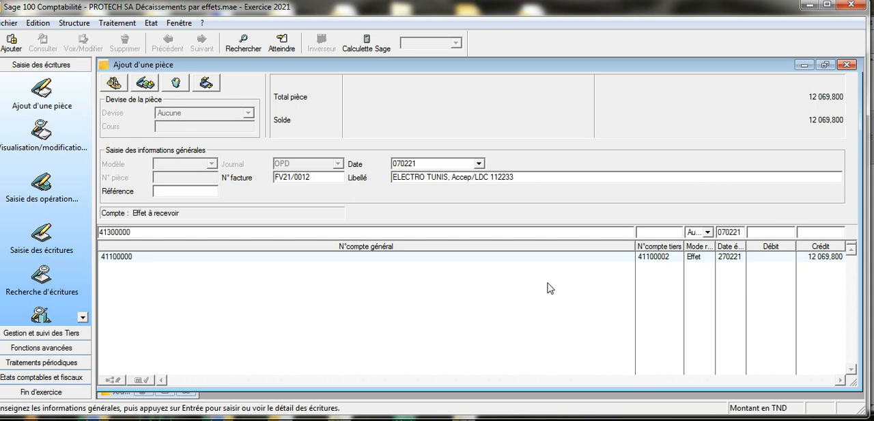
text(41100002)
key(Tab)
Step: Set the line's payment mode to Effet, its due date to 270221 and its debit to 12069,8
click(709, 234)
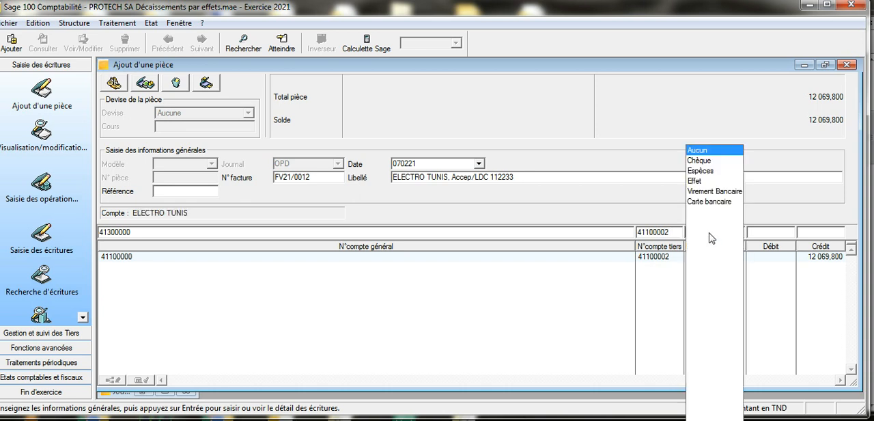
click(714, 180)
click(721, 233)
text(270221)
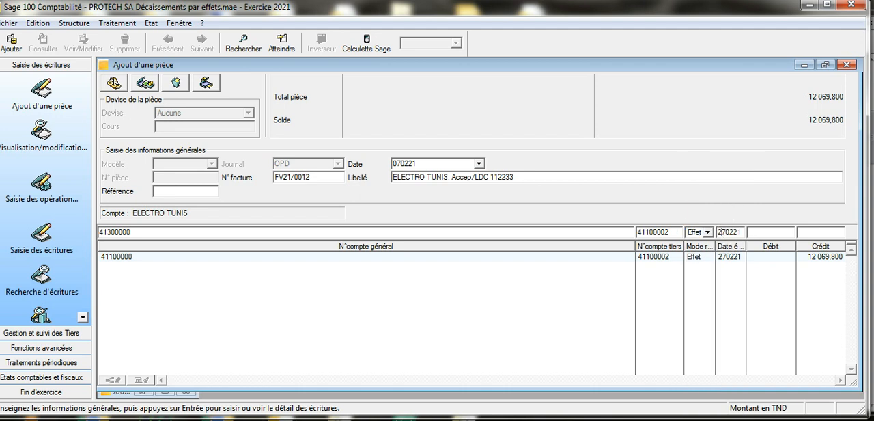
click(766, 234)
text(12069,8)
key(Return)
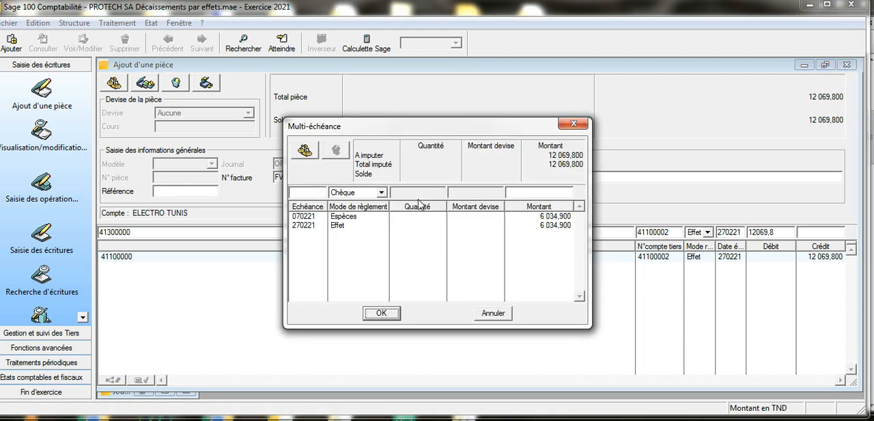
Step: Remove the debit line's Espèces instalment, assign 12069,8 to the Effet instalment and validate the schedule
click(381, 217)
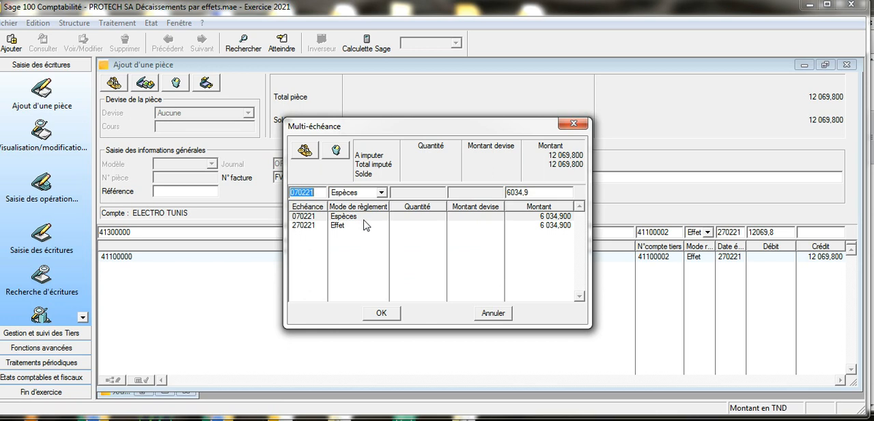
click(335, 149)
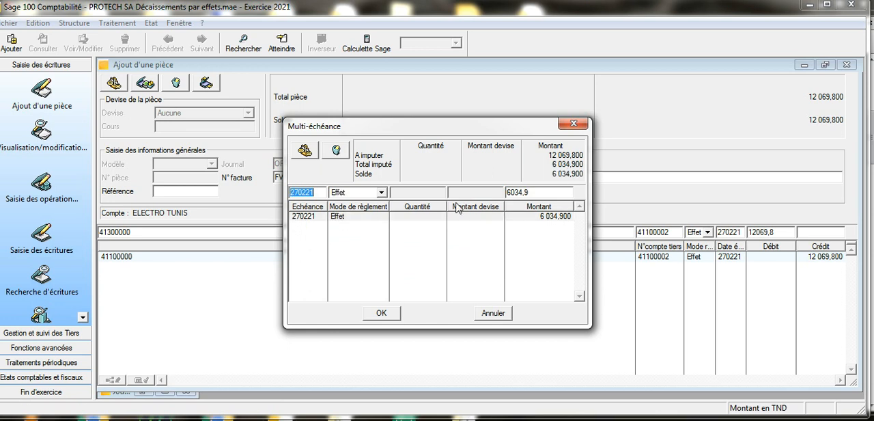
double_click(540, 195)
text(12069,8)
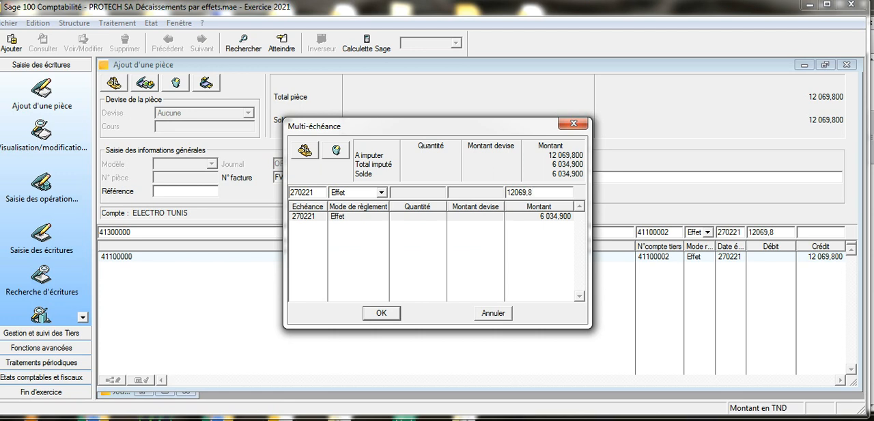
click(384, 312)
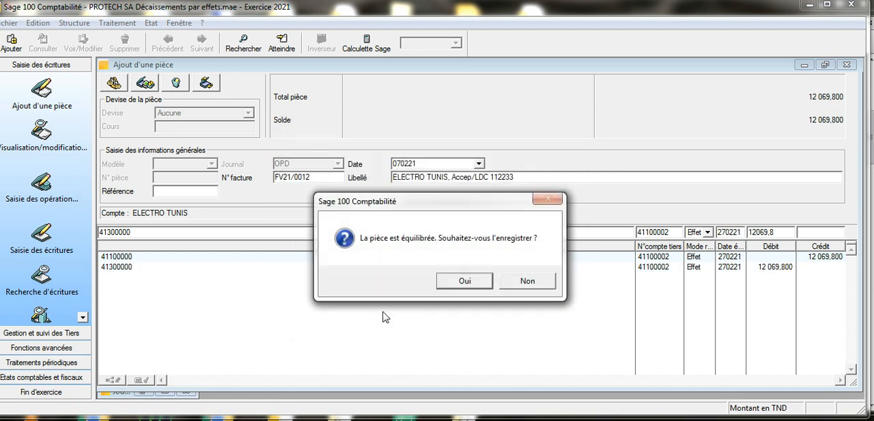
Step: Save the balanced OPD pièce for the ELECTRO TUNIS bill acceptance and close the confirmation
drag(472, 204, 411, 240)
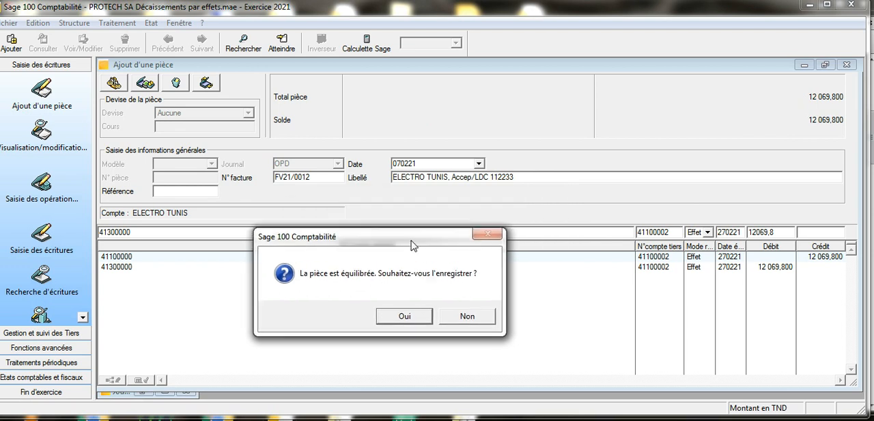
click(418, 313)
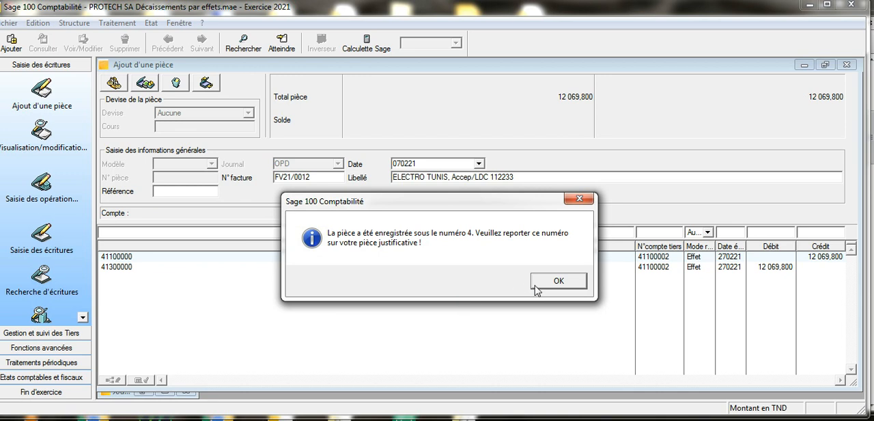
click(535, 285)
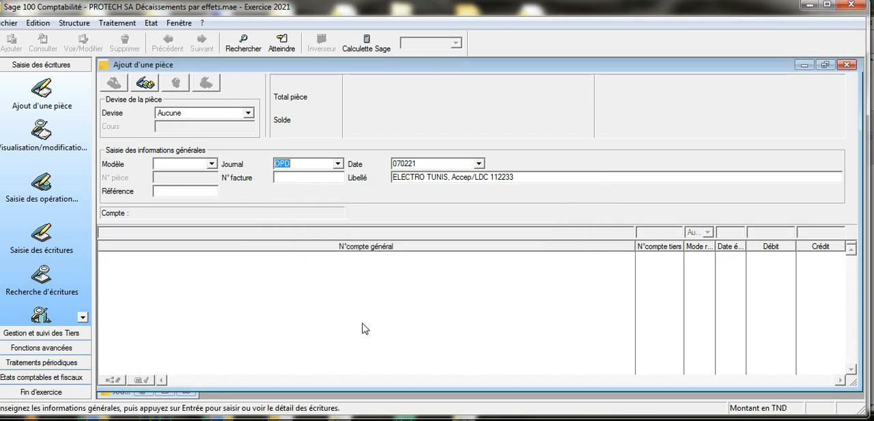